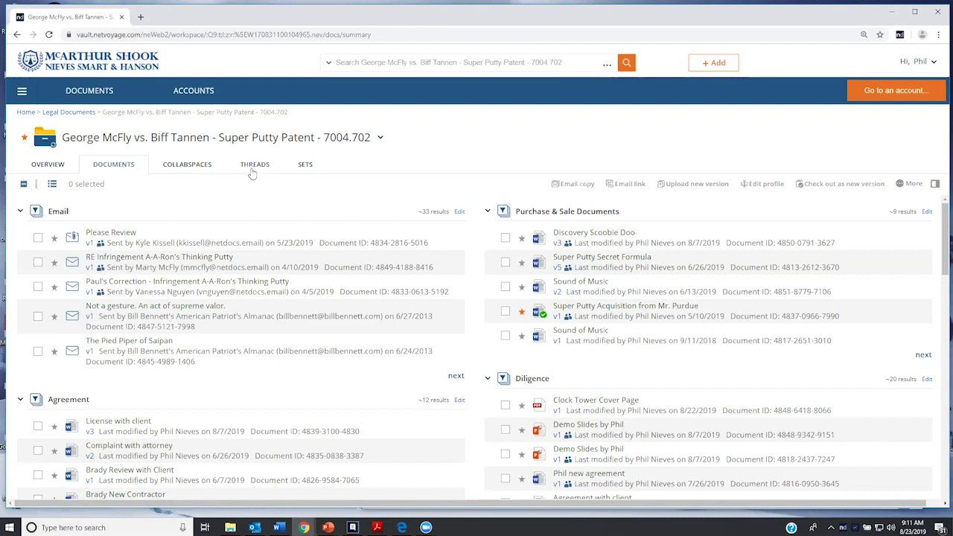
# Show the Super Putty Patent matter's Sets tab with the Doc Brown and Marty trial binders
pyautogui.click(312, 172)
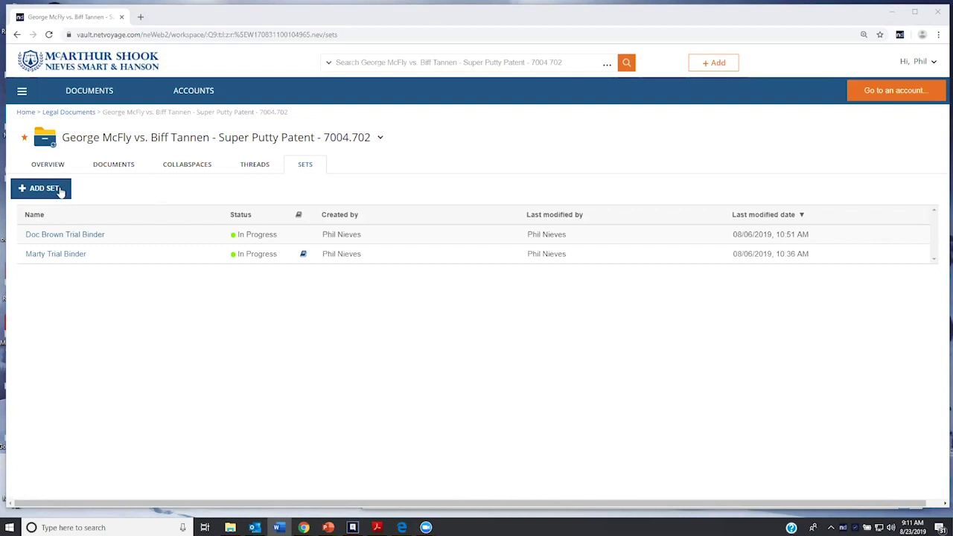
pyautogui.click(60, 192)
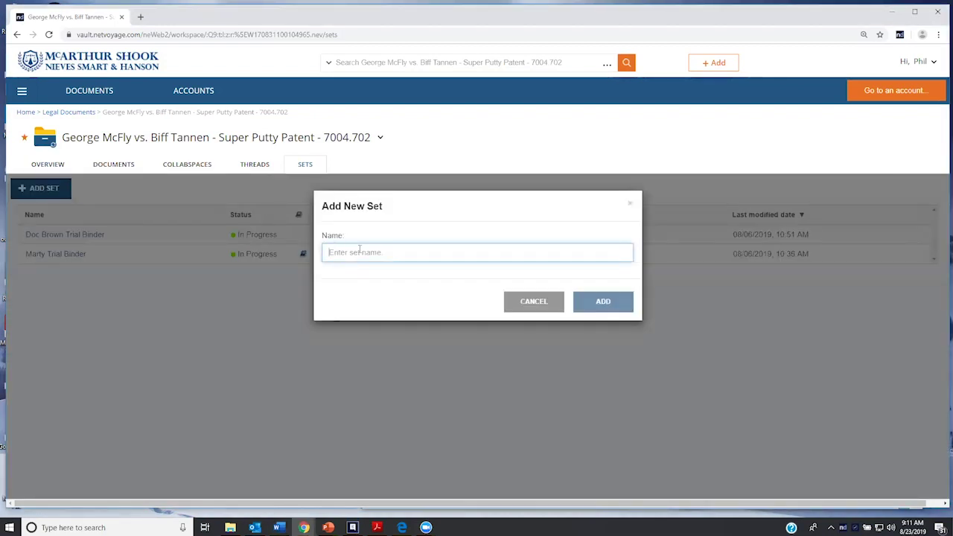
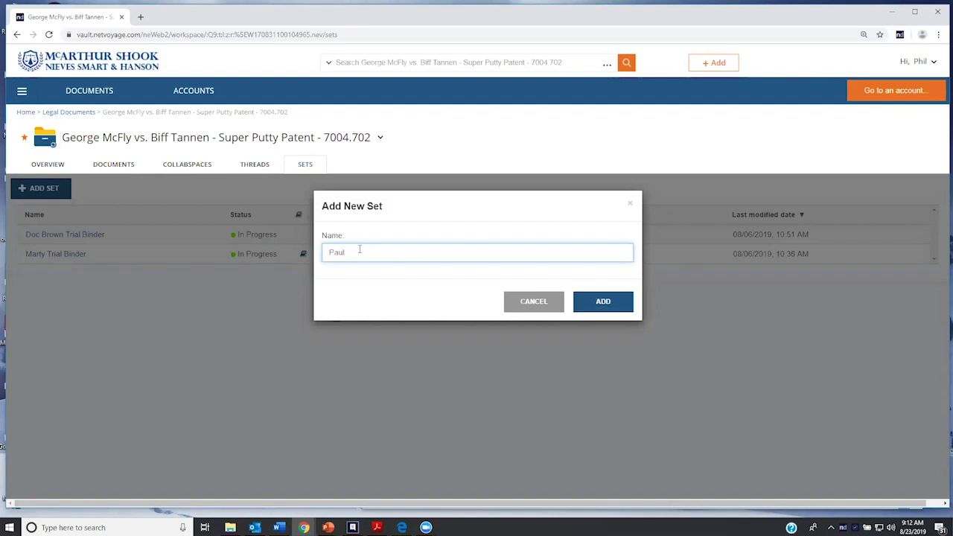
pyautogui.write('eposition')
pyautogui.click(626, 303)
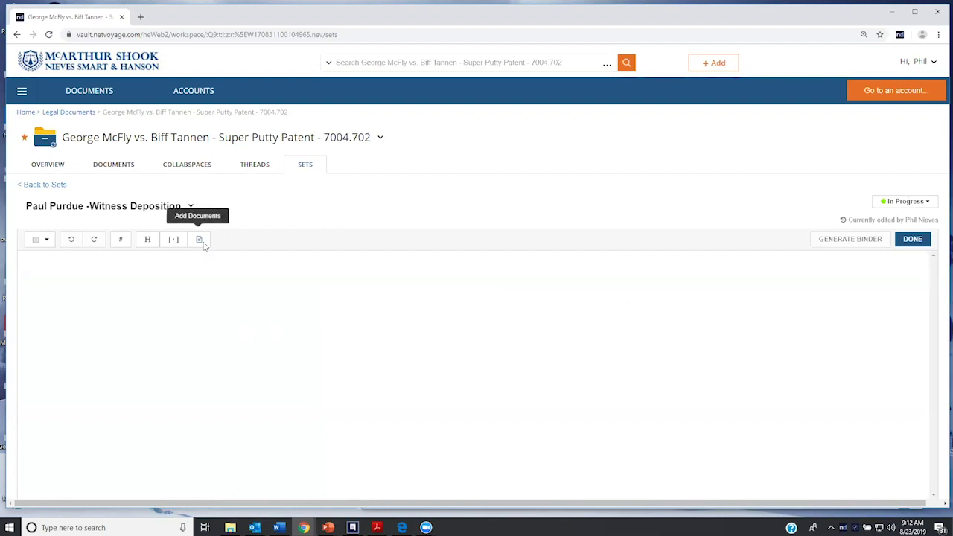
pyautogui.click(203, 244)
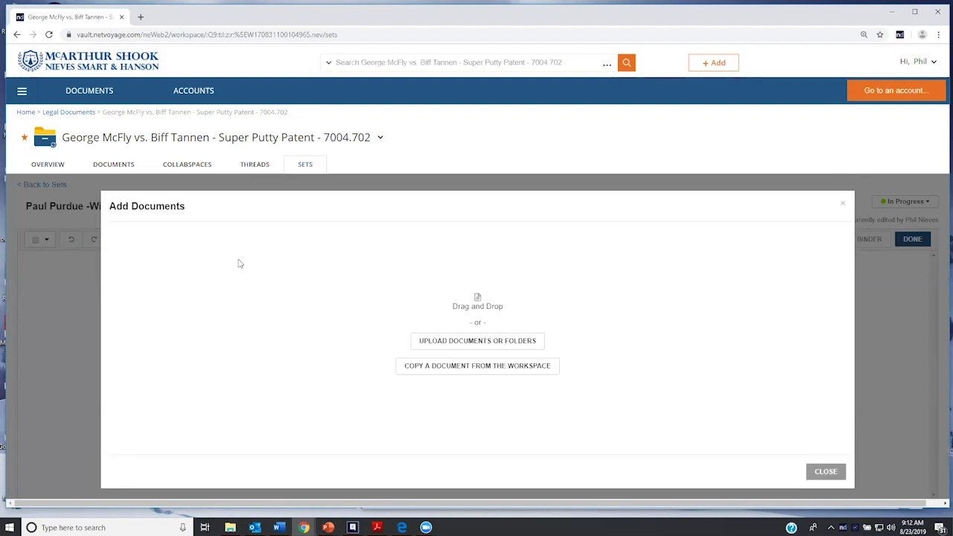
# Copy Clock Tower Cover Page from the workspace's Diligence folder into the set, with numbering turned off
pyautogui.click(844, 203)
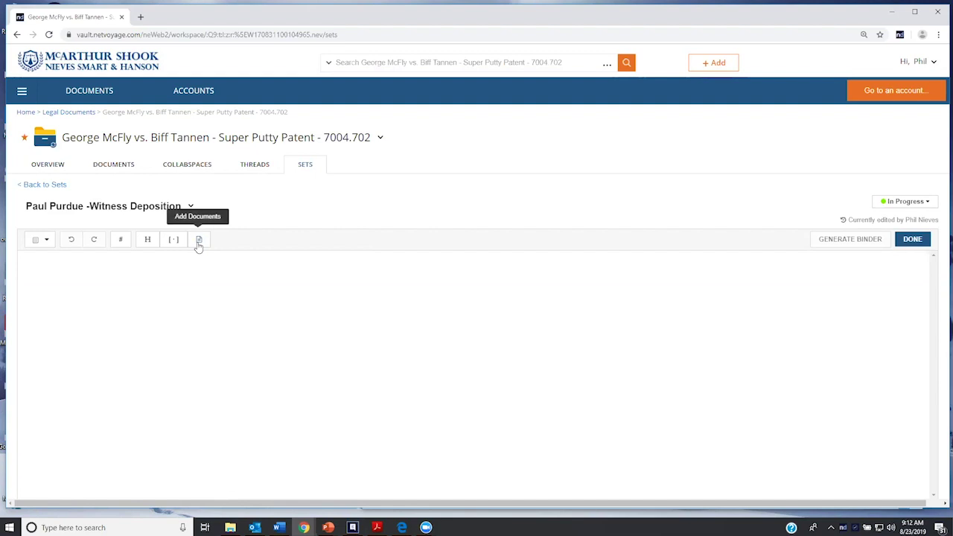
pyautogui.click(199, 244)
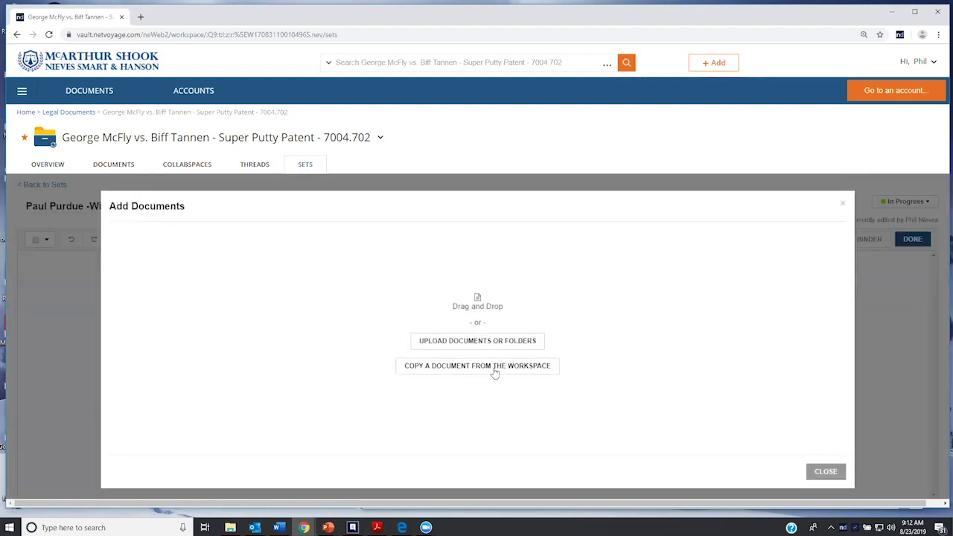
pyautogui.click(496, 369)
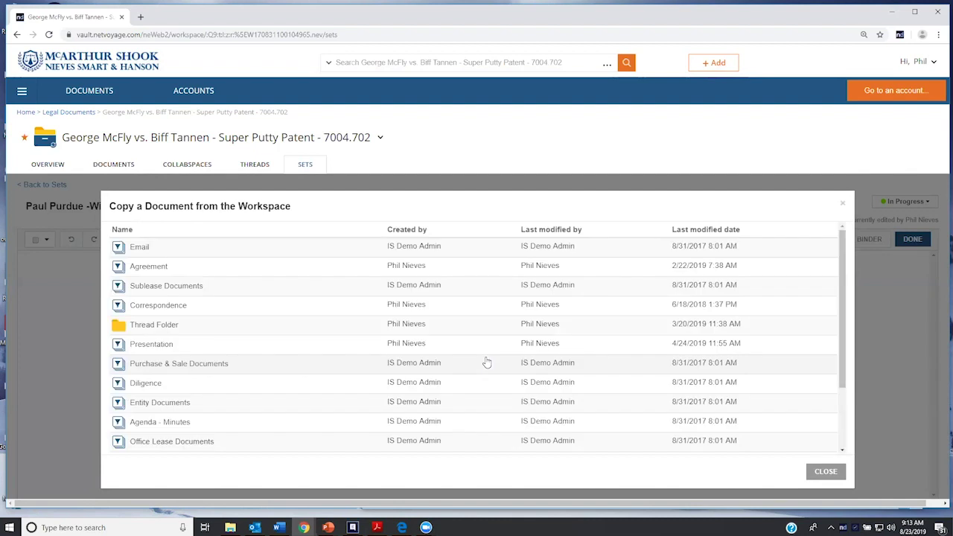
pyautogui.click(158, 392)
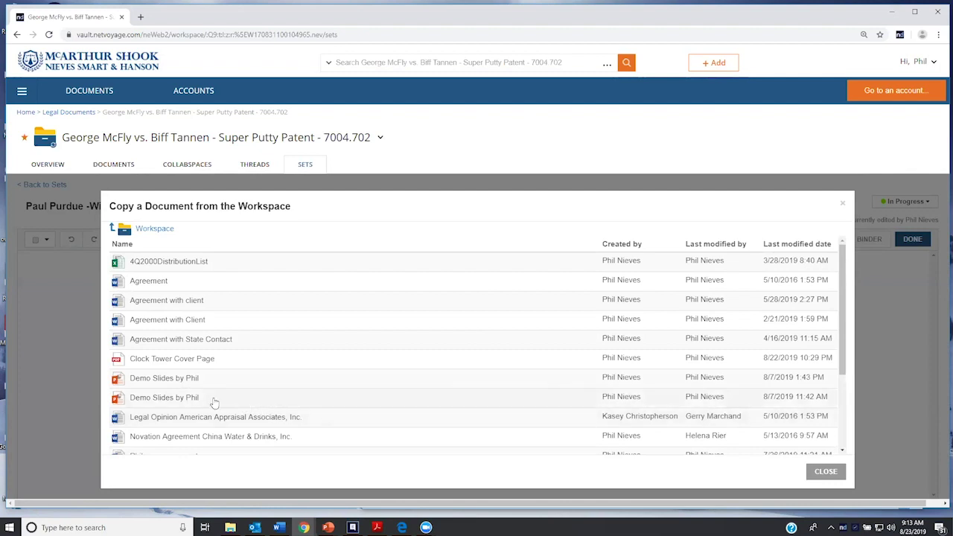
pyautogui.click(172, 360)
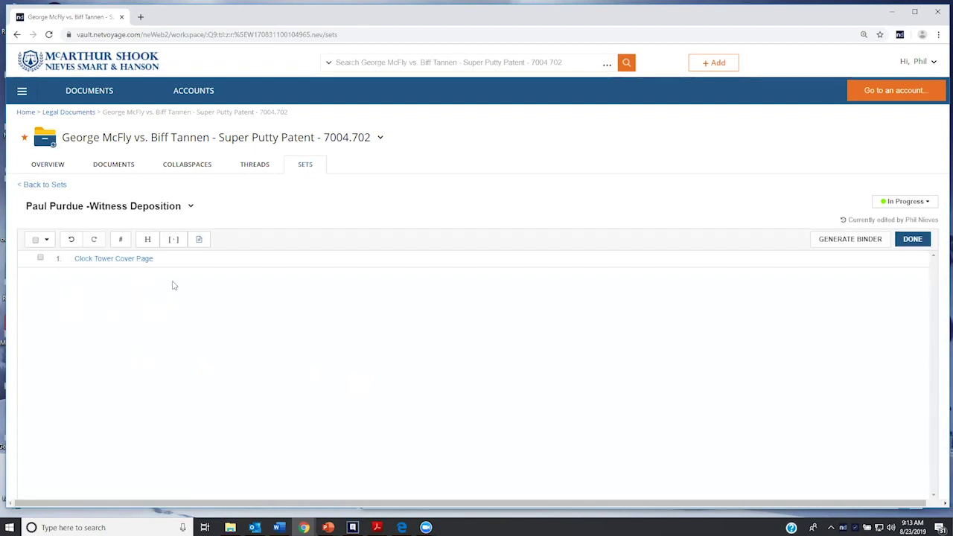
pyautogui.click(180, 258)
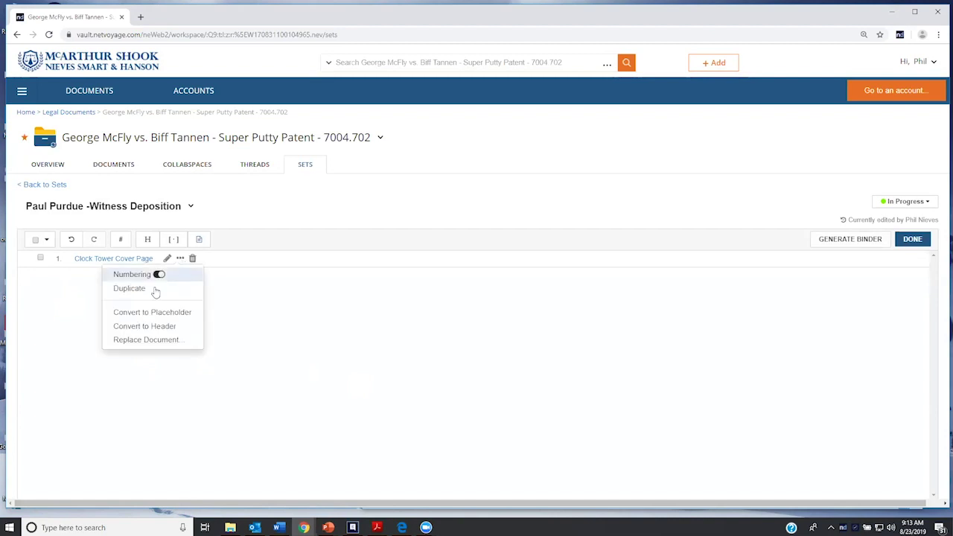
pyautogui.click(158, 276)
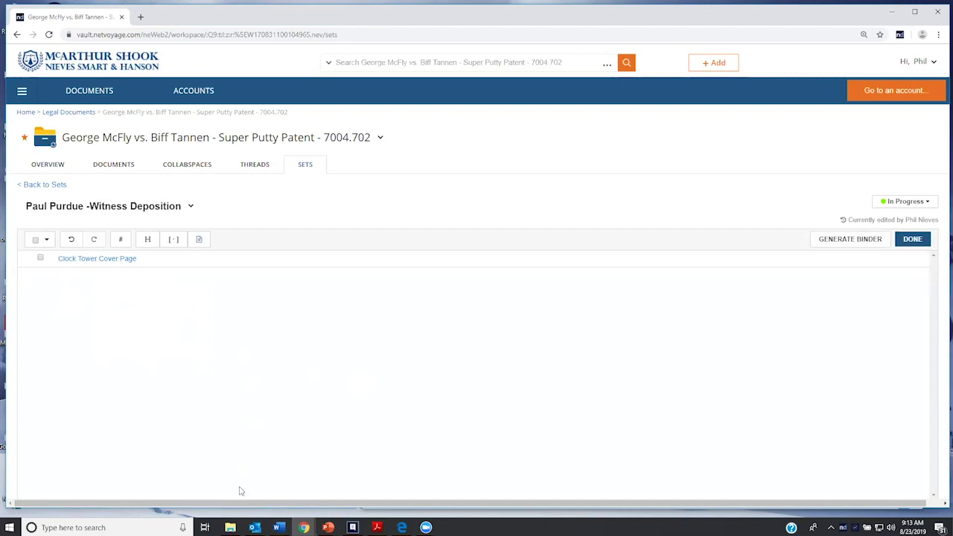
# Drag the Marty McFly Documents folder from File Explorer into the set as item 1
pyautogui.click(230, 527)
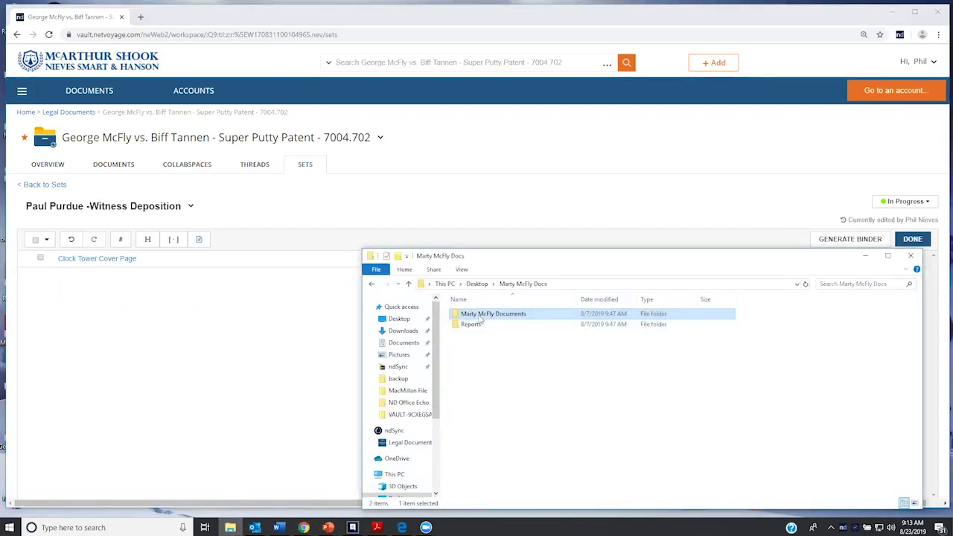
pyautogui.moveTo(331, 302); pyautogui.dragTo(176, 303)
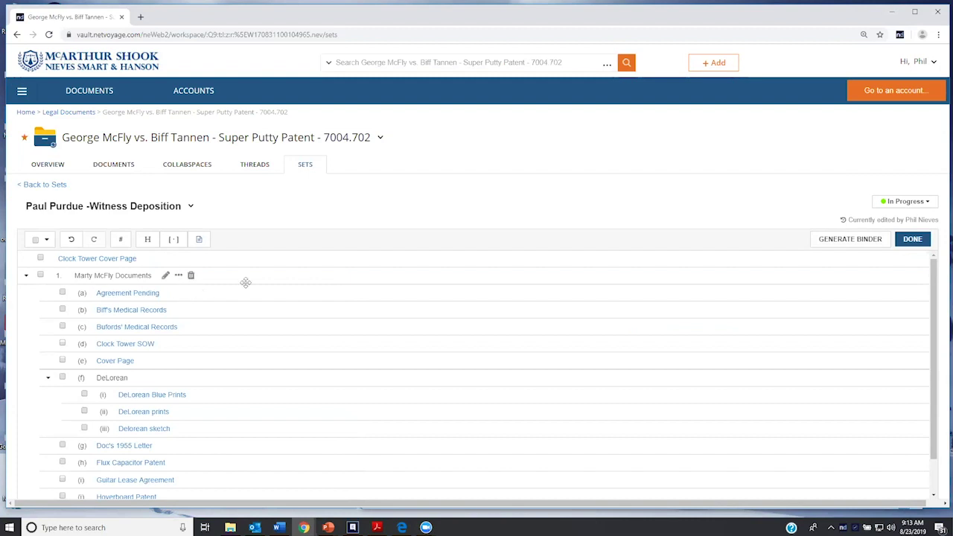
pyautogui.scroll(-1, 288, 298)
pyautogui.scroll(1, 287, 299)
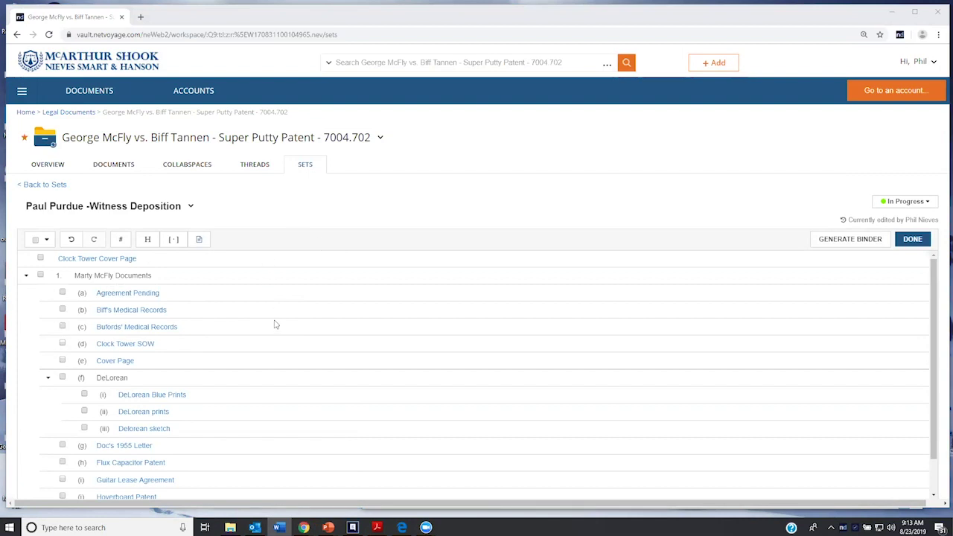
pyautogui.moveTo(270, 322)
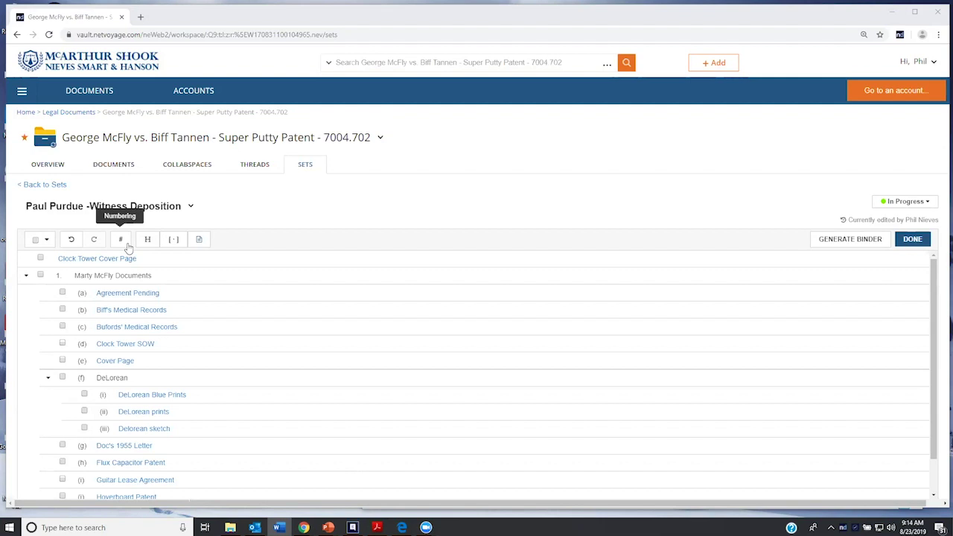
# Set the numbering styles to A, B, C for Level 2 and I, II, III for Level 3
pyautogui.click(125, 243)
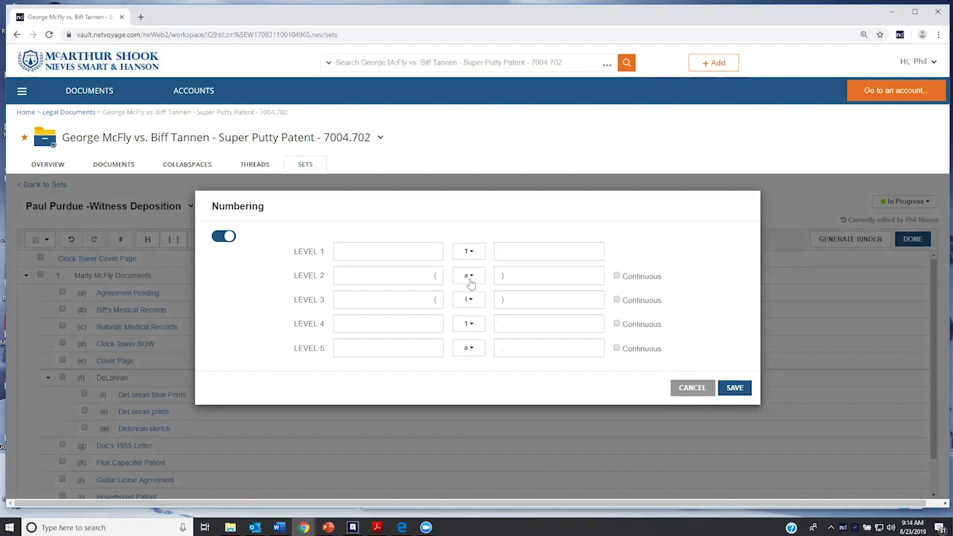
pyautogui.click(471, 276)
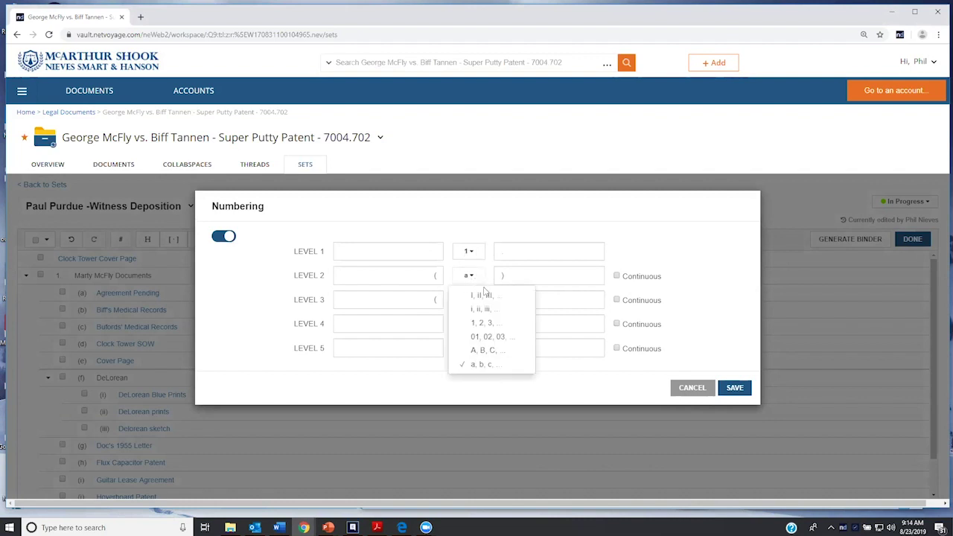
pyautogui.click(487, 351)
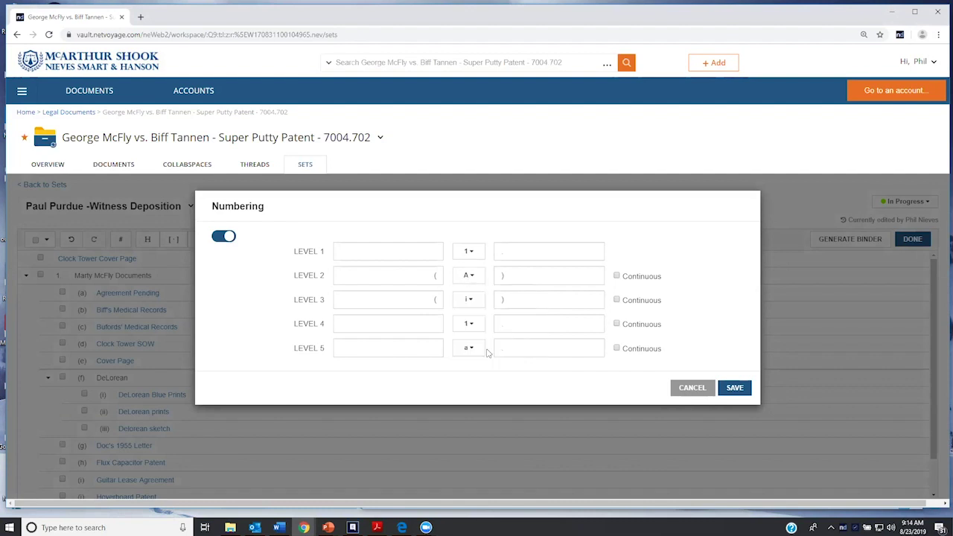
pyautogui.click(470, 301)
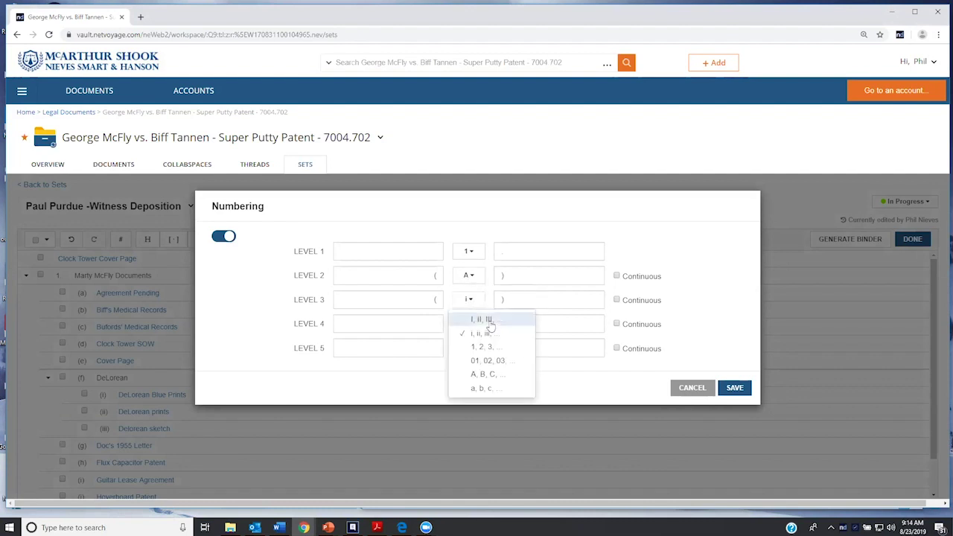
pyautogui.click(492, 347)
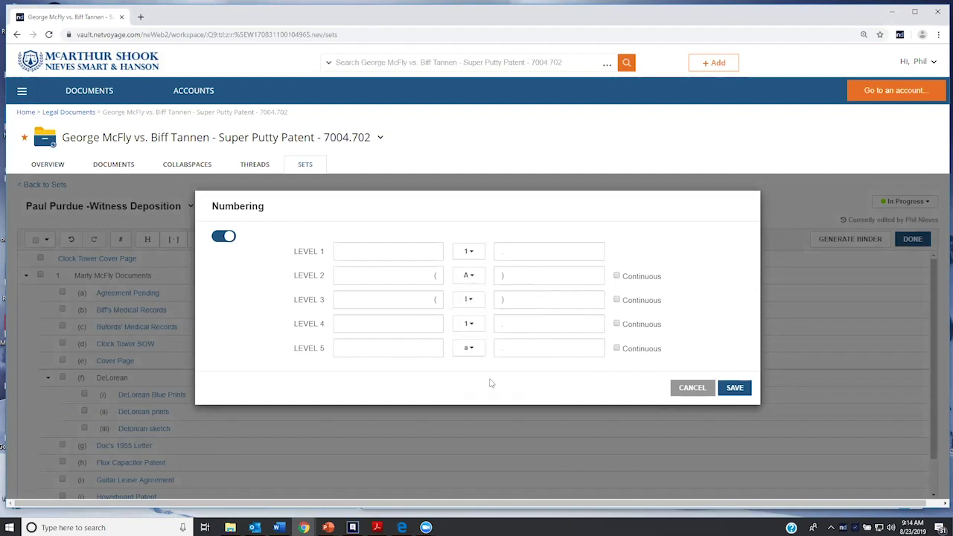
pyautogui.click(734, 388)
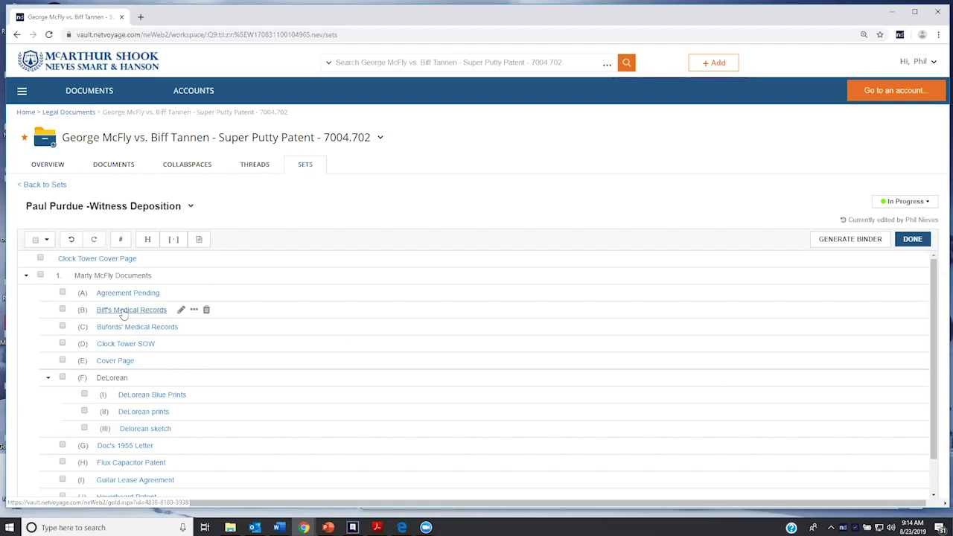
# Indent Bufords' Medical Records under Biff's Medical Records and Clock Tower SOW under Bufords'
pyautogui.moveTo(123, 315); pyautogui.dragTo(176, 312)
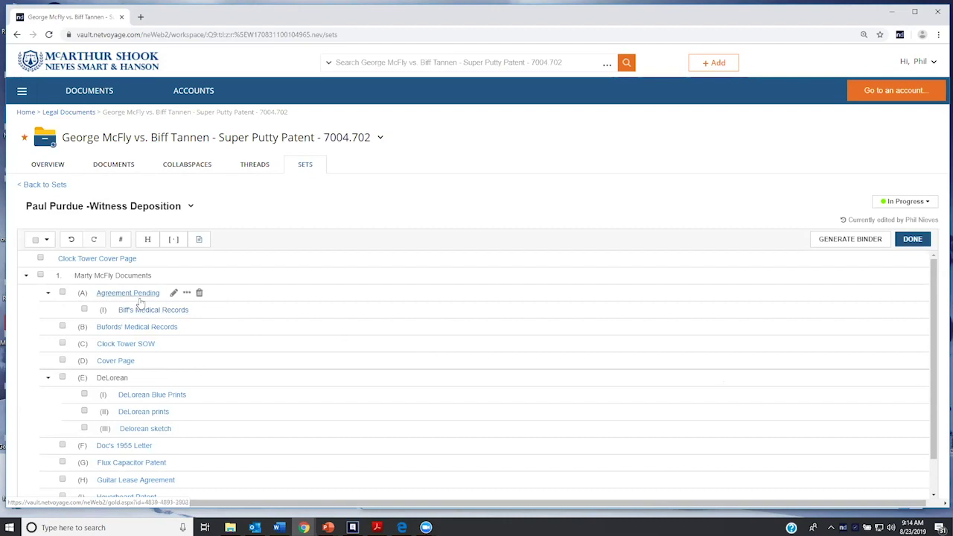
pyautogui.moveTo(127, 350); pyautogui.dragTo(154, 348)
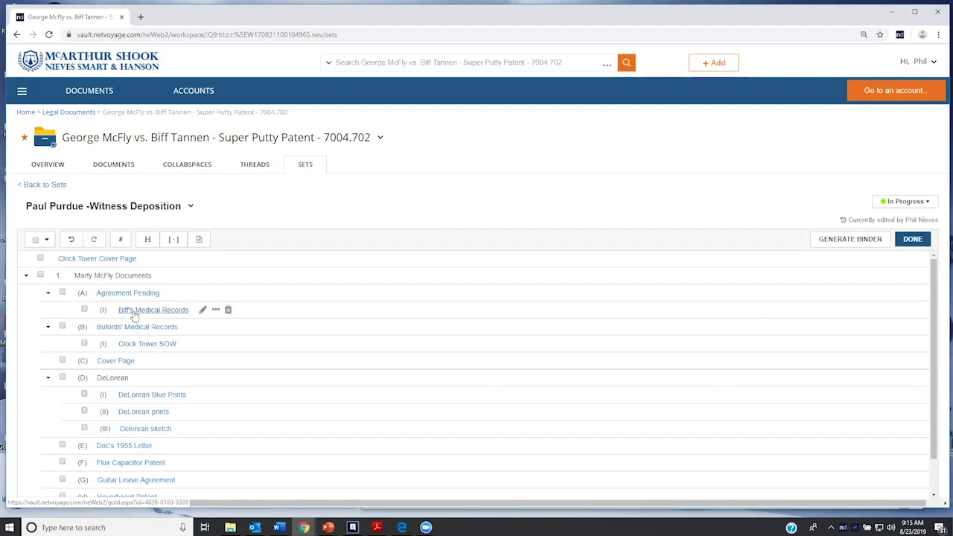
pyautogui.moveTo(127, 331); pyautogui.dragTo(145, 333)
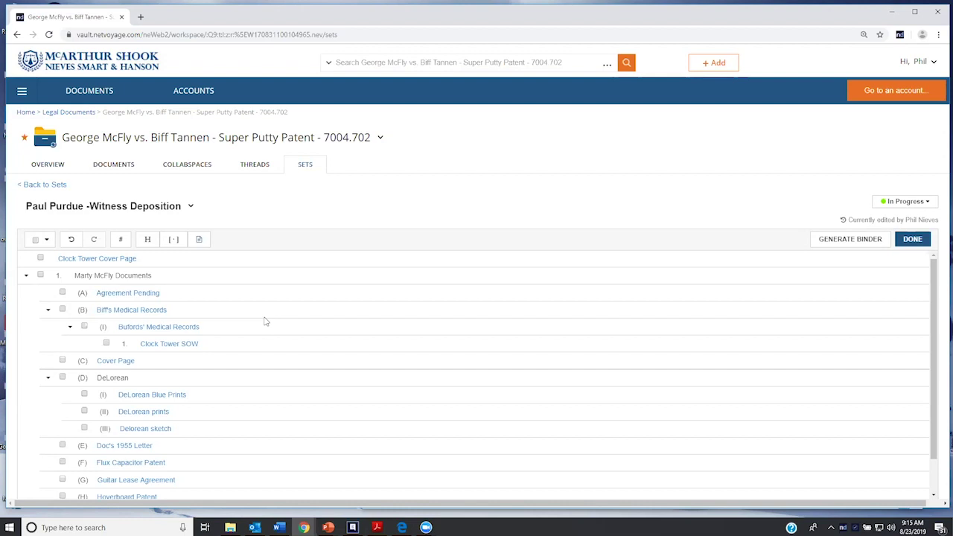
pyautogui.scroll(-1, 251, 319)
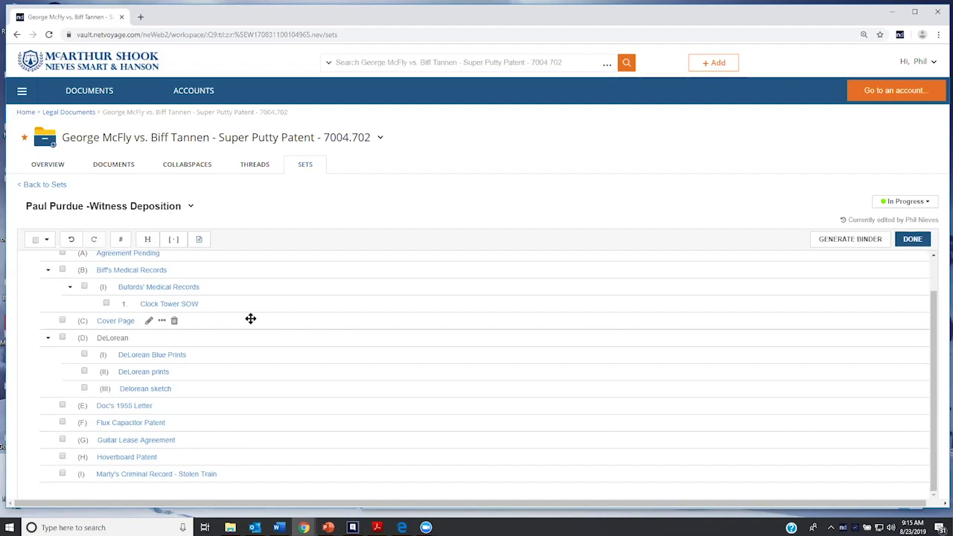
# Add a placeholder titled 'Creepy Man at Clock Tower' as item 2 of the set
pyautogui.click(169, 241)
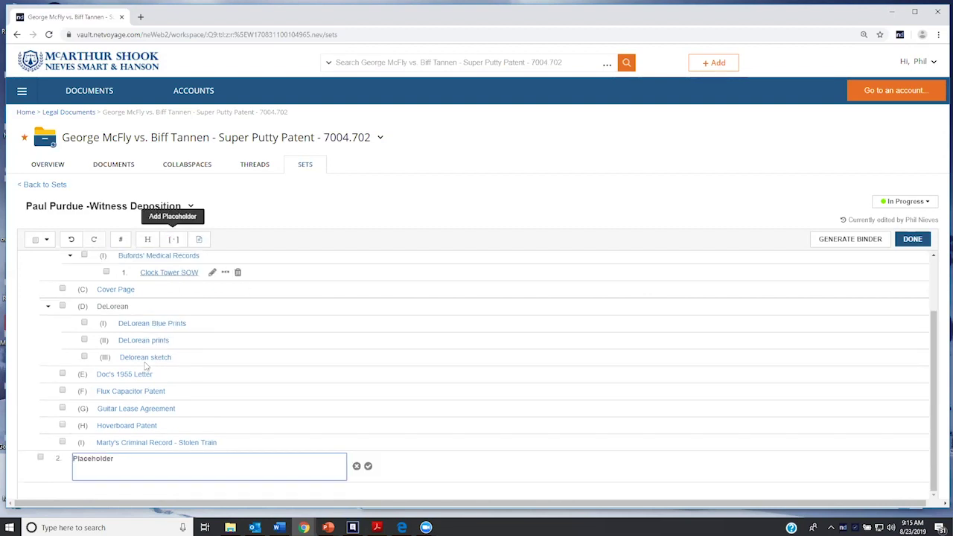
pyautogui.write('Creepy ')
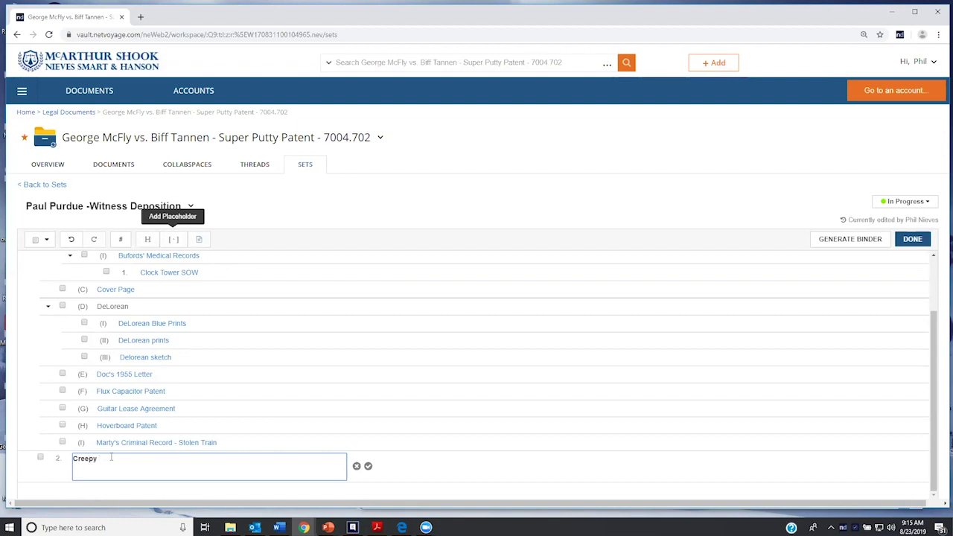
pyautogui.write('Man at')
pyautogui.write(' Tower')
pyautogui.press('Left')
pyautogui.press('Left')
pyautogui.press('Left')
pyautogui.press('Left')
pyautogui.press('Left')
pyautogui.press('Left')
pyautogui.write('Clo')
pyautogui.press('BackSpace')
pyautogui.press('BackSpace')
pyautogui.write('lock')
pyautogui.press('BackSpace')
pyautogui.write('k')
pyautogui.click(368, 466)
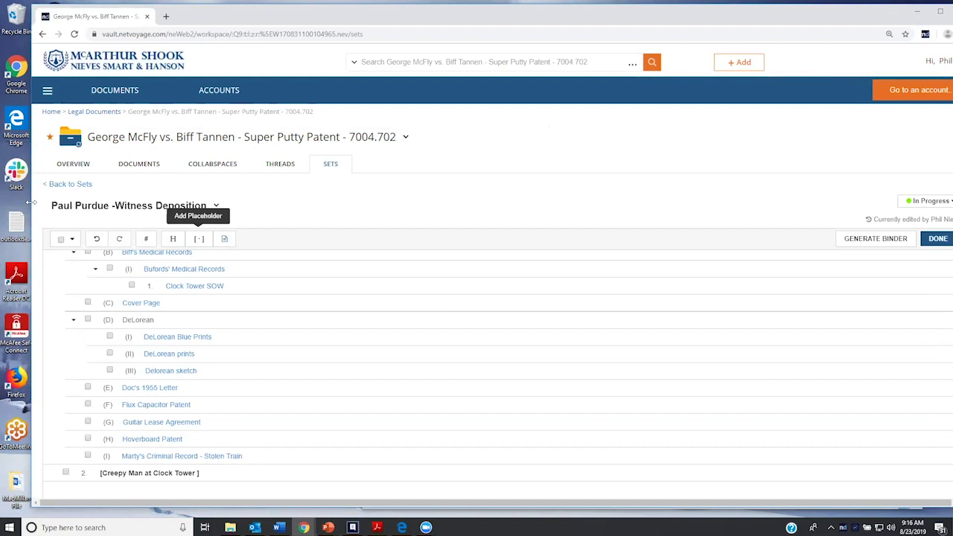
# Upload the Creepy Old Man PDF from the desktop into the Creepy Man at Clock Tower placeholder
pyautogui.moveTo(33, 202); pyautogui.dragTo(79, 203)
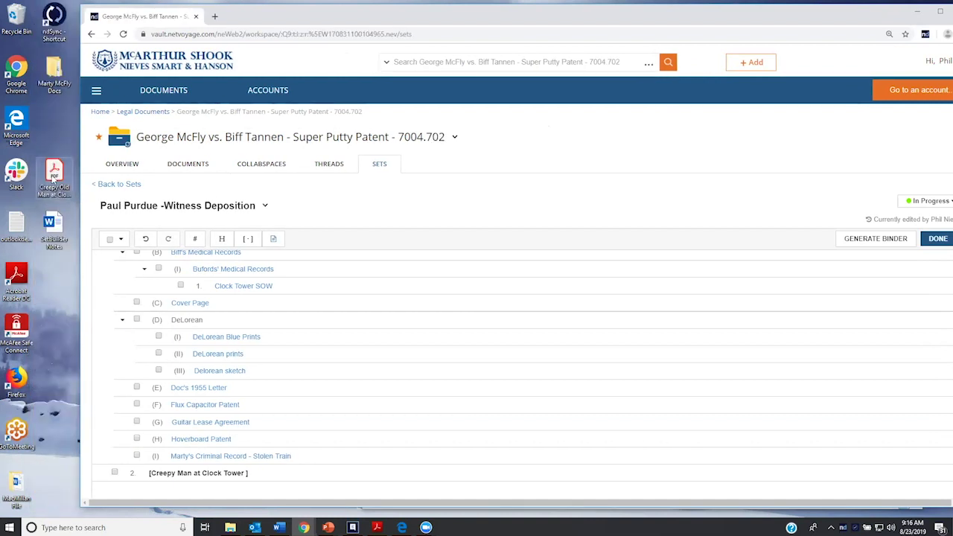
pyautogui.moveTo(53, 178); pyautogui.dragTo(181, 473)
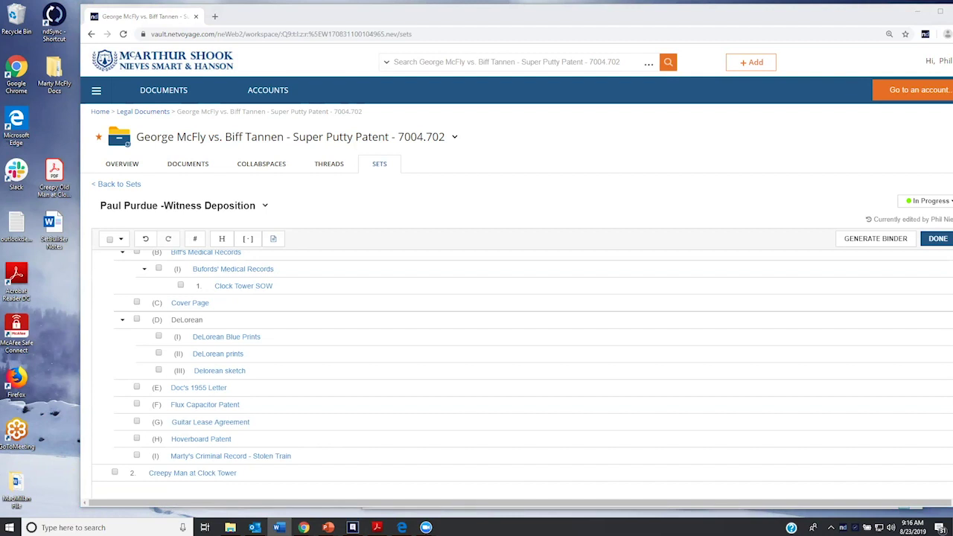
# Generate the set's binder with the comment 'Initial Binder'
pyautogui.click(236, 19)
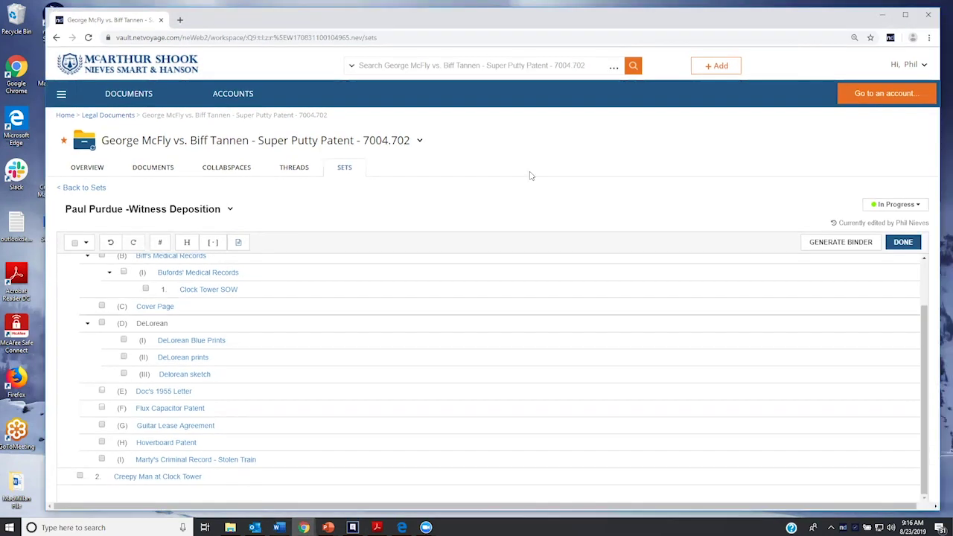
pyautogui.click(817, 243)
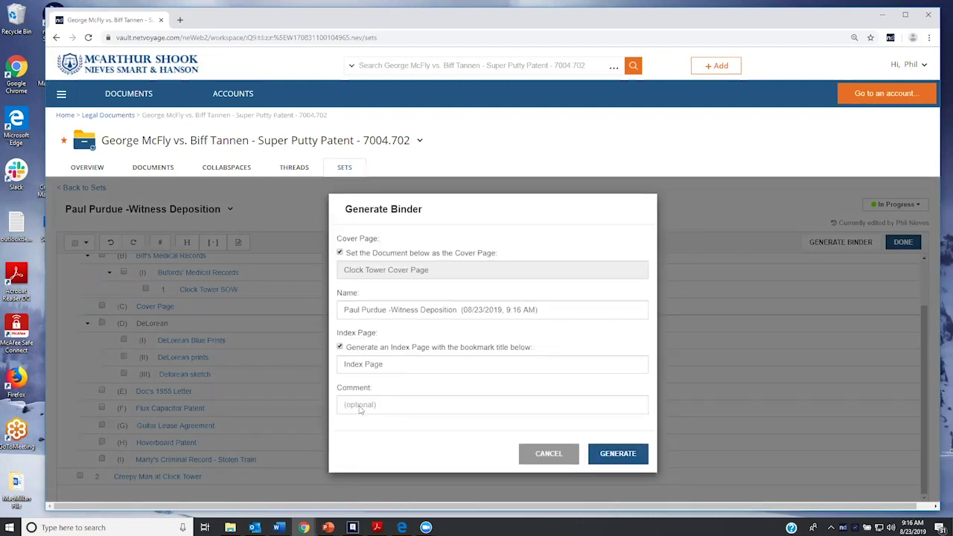
pyautogui.click(363, 404)
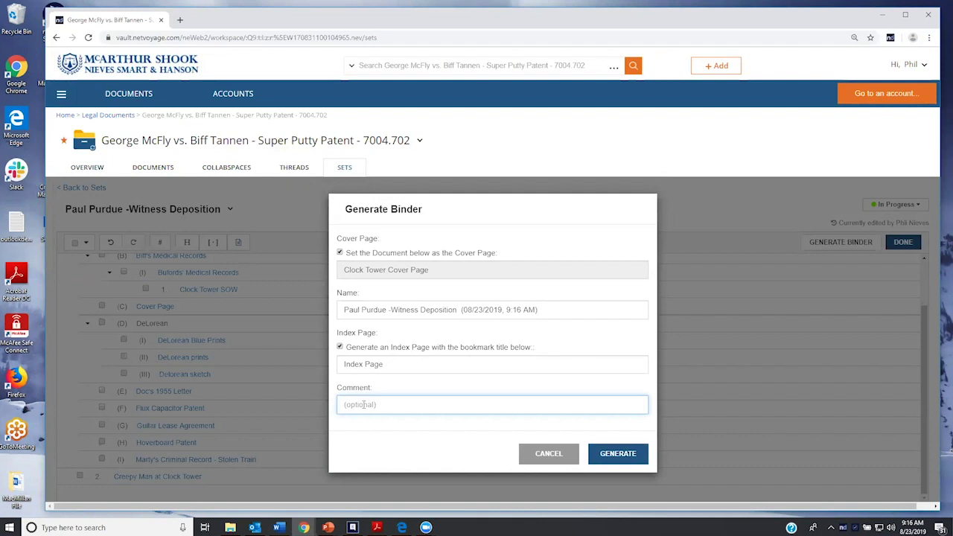
pyautogui.write('Initial Bindr')
pyautogui.press('BackSpace')
pyautogui.write('er')
pyautogui.click(616, 460)
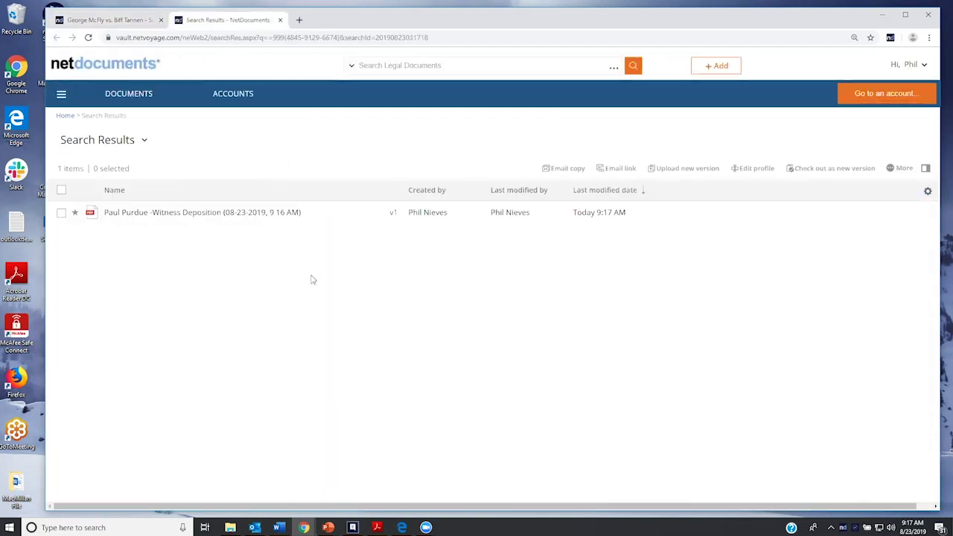
# Open the generated Witness Deposition binder PDF from the search results
pyautogui.click(194, 215)
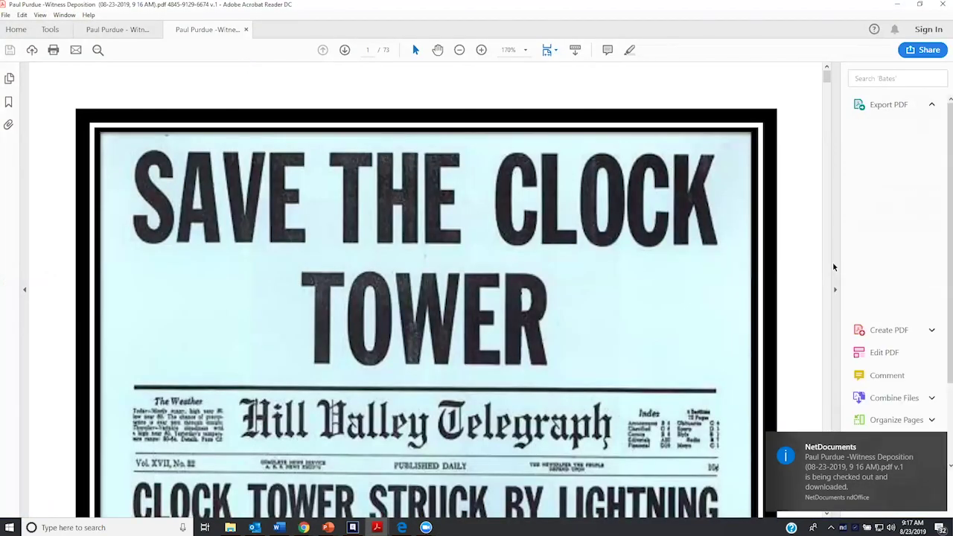
# Collapse the tools pane and scroll through the new binder's pages
pyautogui.click(835, 289)
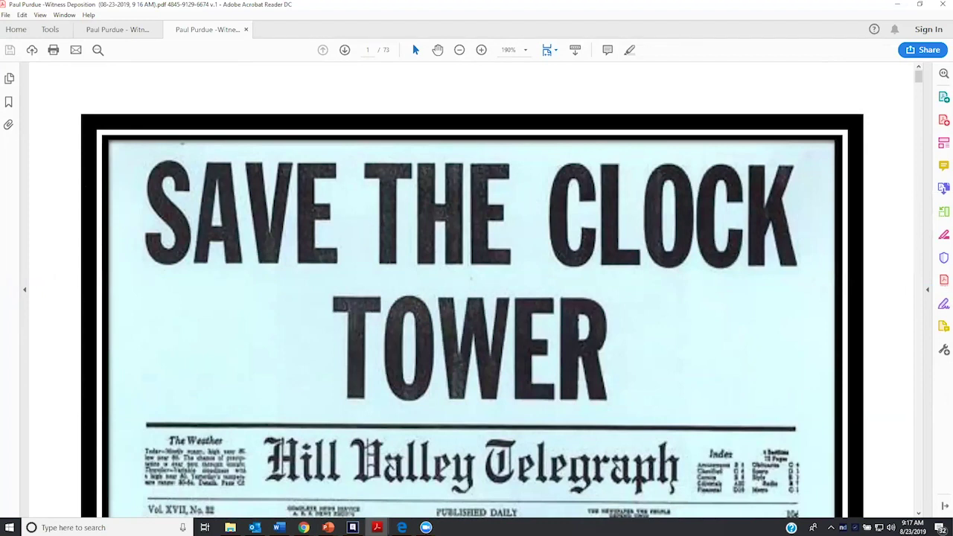
pyautogui.scroll(-1, 123, 160)
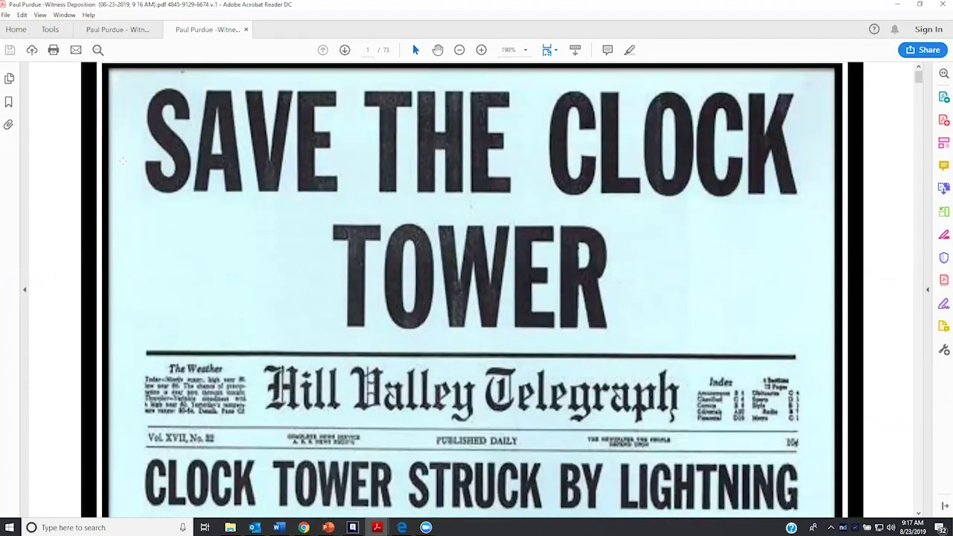
pyautogui.scroll(-3, 123, 160)
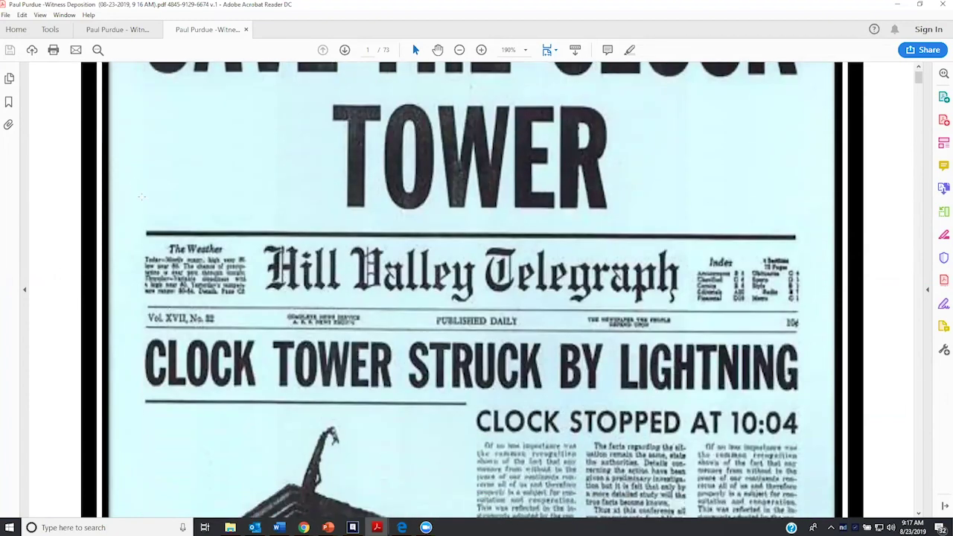
pyautogui.scroll(3, 143, 199)
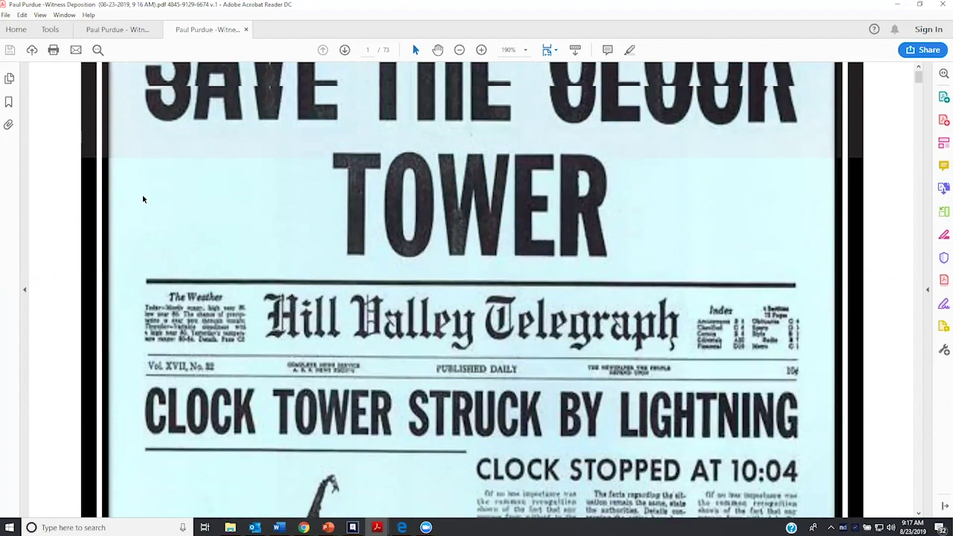
pyautogui.scroll(1, 112, 171)
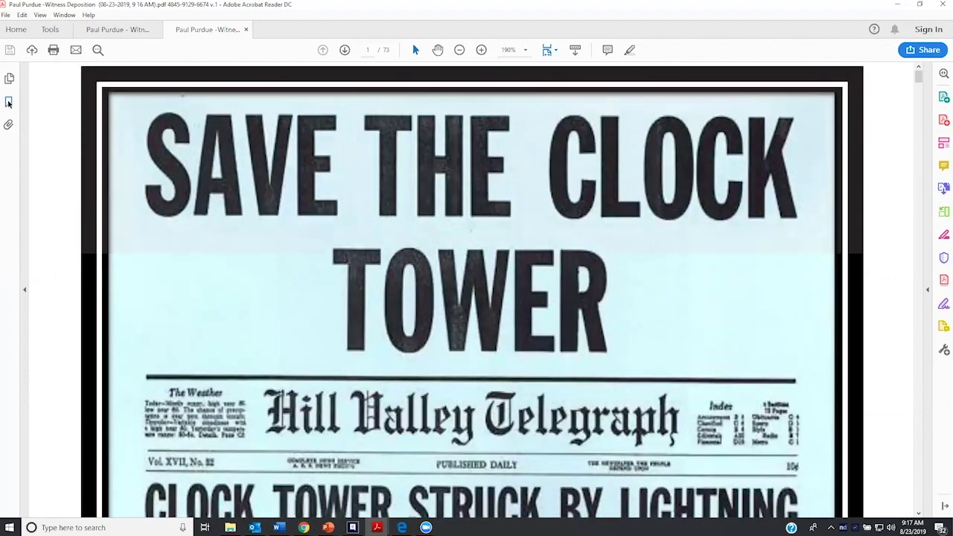
# Check the Creepy Man at Clock Tower, DeLorean and Index Page bookmarks, then close the binder
pyautogui.click(8, 104)
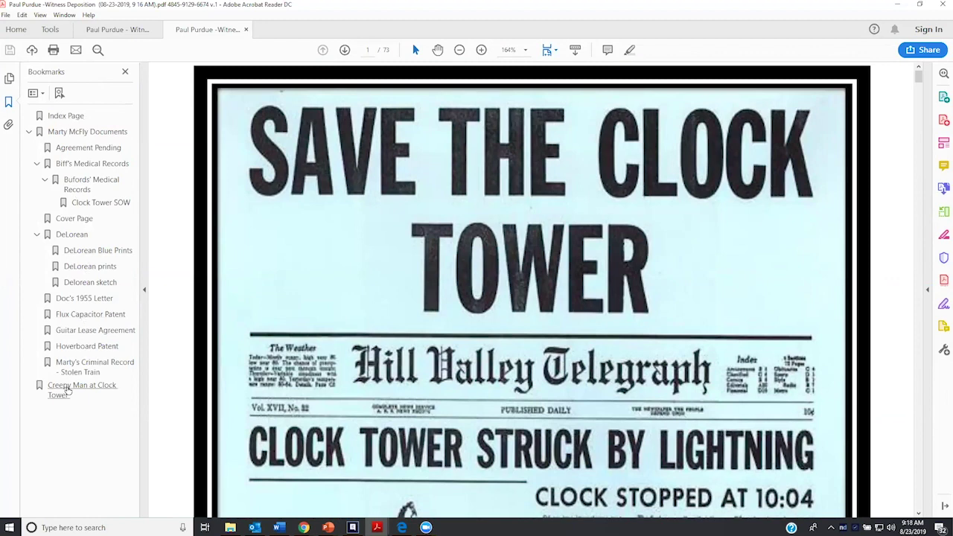
pyautogui.click(67, 391)
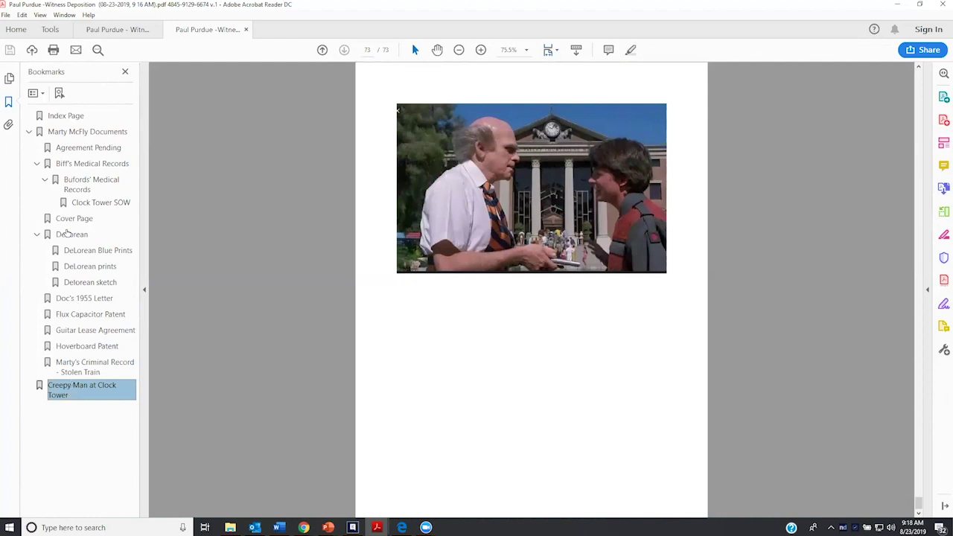
pyautogui.click(66, 235)
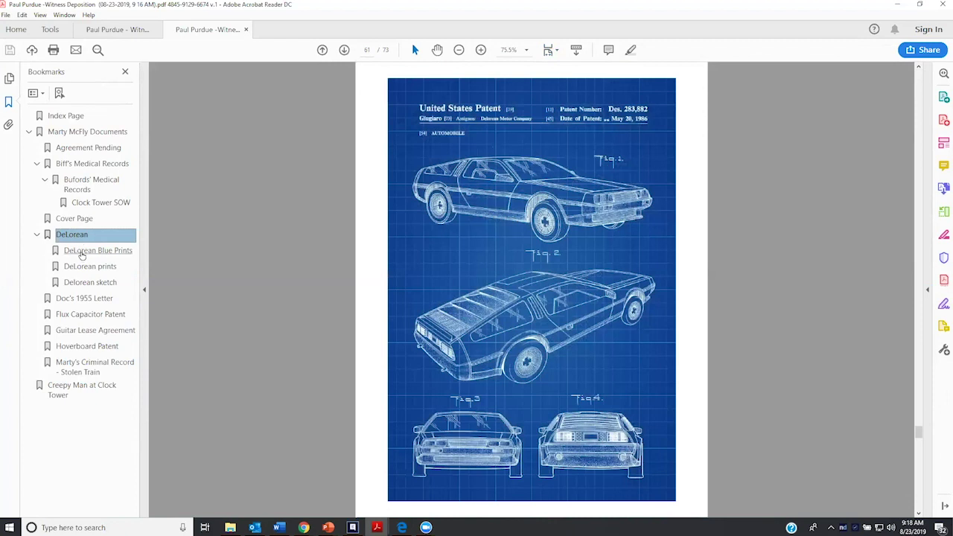
pyautogui.click(82, 254)
pyautogui.click(88, 268)
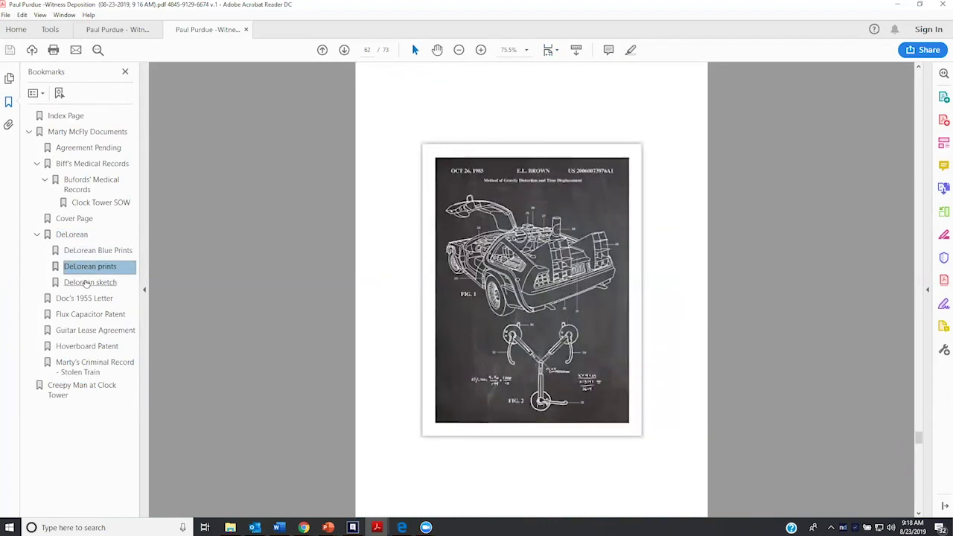
pyautogui.click(87, 283)
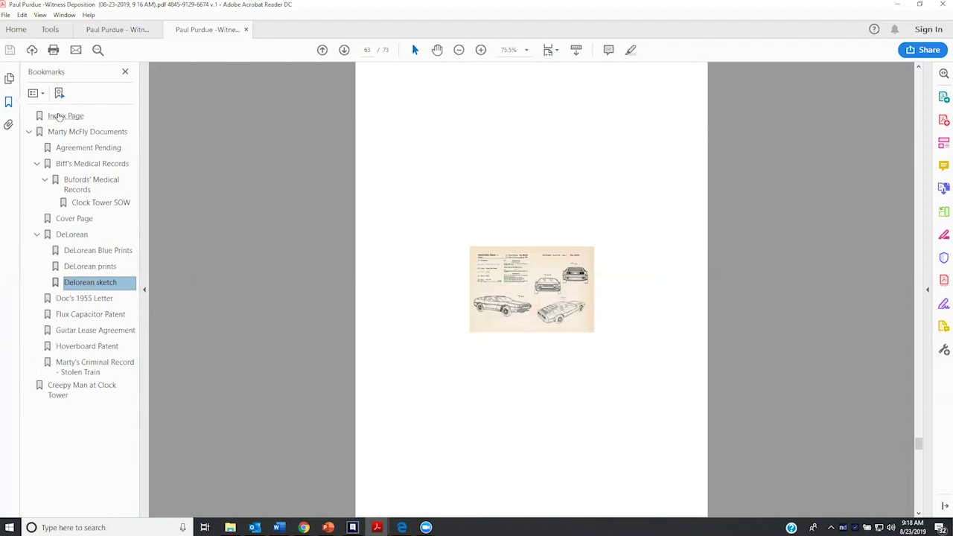
pyautogui.click(58, 117)
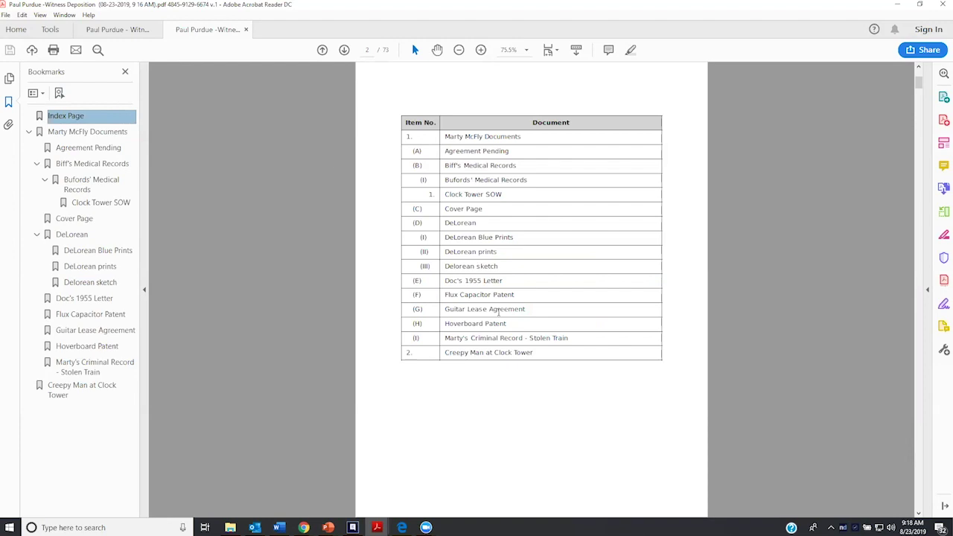
pyautogui.click(246, 29)
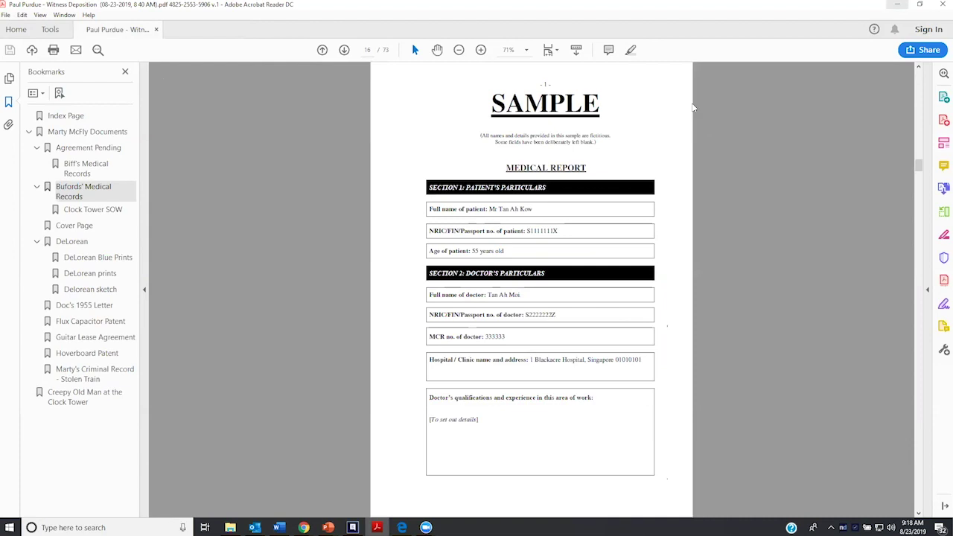
# Back in the browser, start a secured-link share of the binder to the suggested recipient
pyautogui.click(897, 5)
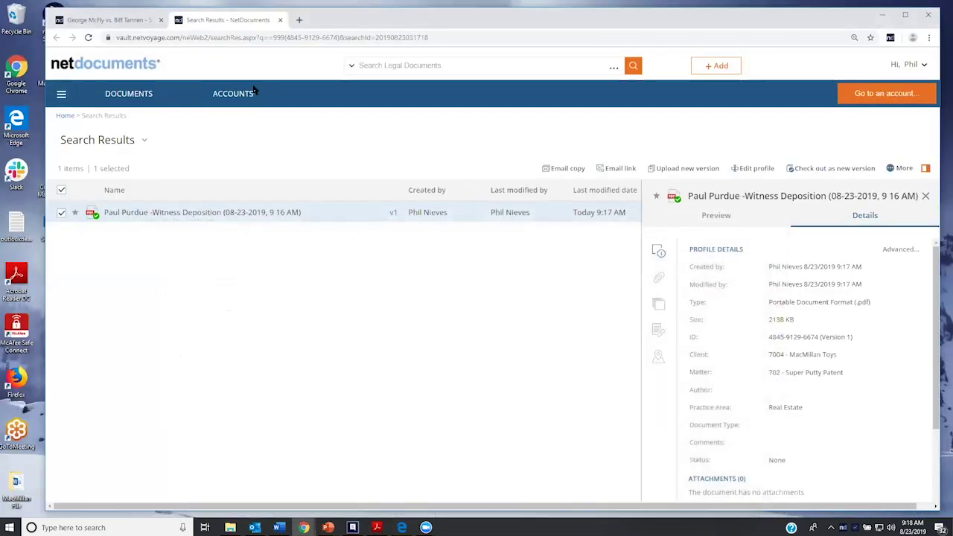
pyautogui.rightClick(330, 217)
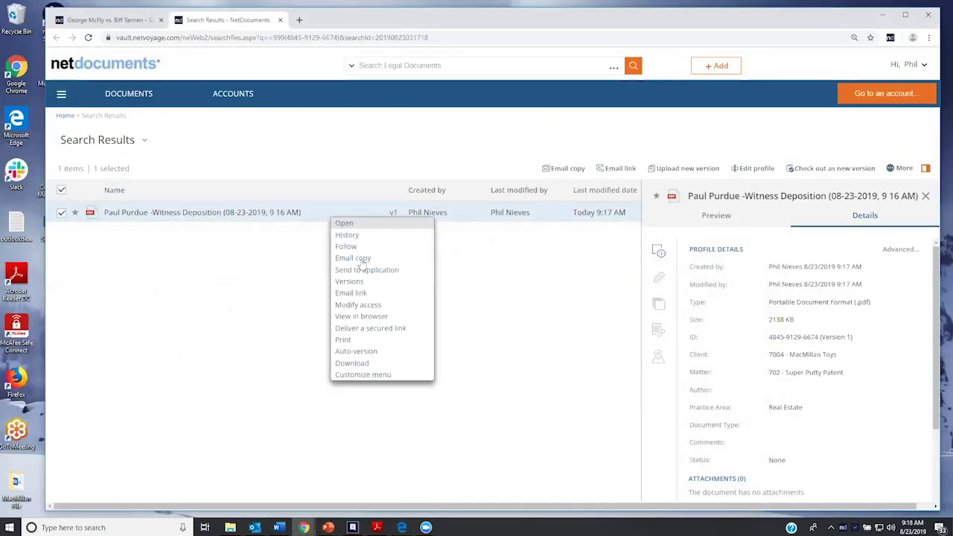
pyautogui.click(362, 329)
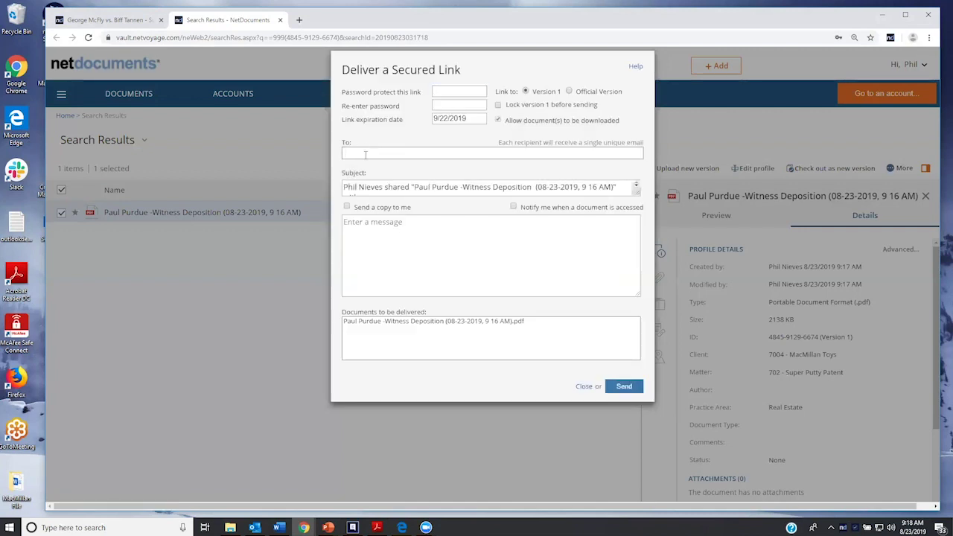
pyautogui.write('phil')
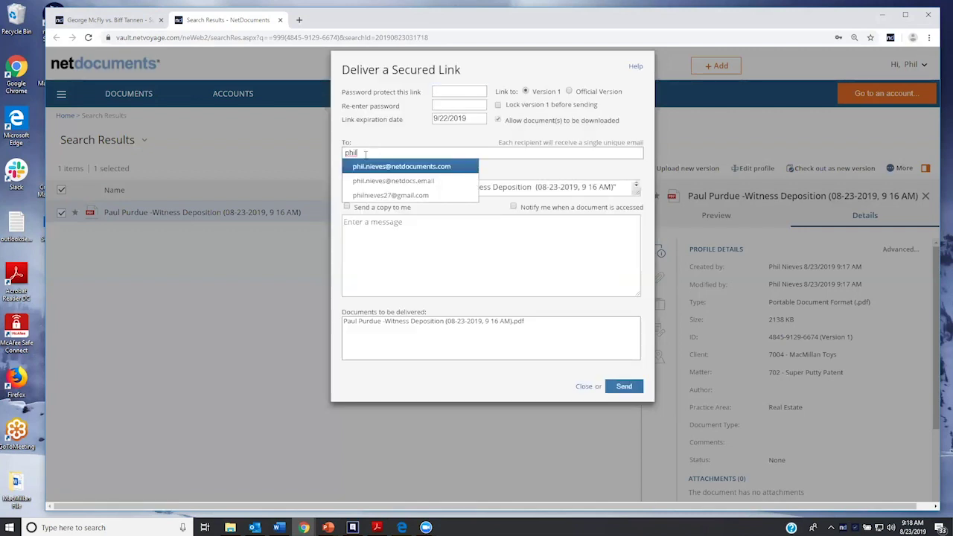
pyautogui.click(379, 169)
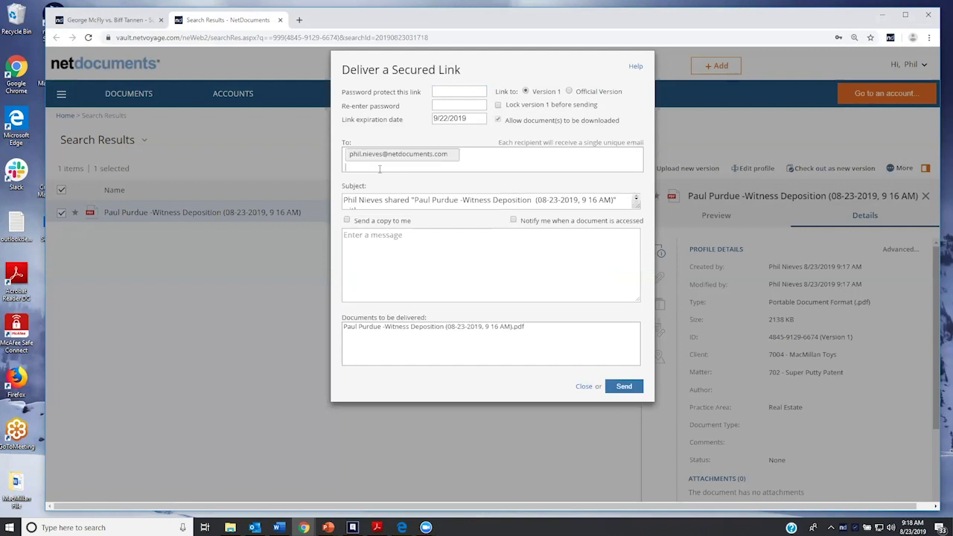
# Set the link to expire on 8/30/2019 and send it
pyautogui.click(463, 120)
pyautogui.click(442, 136)
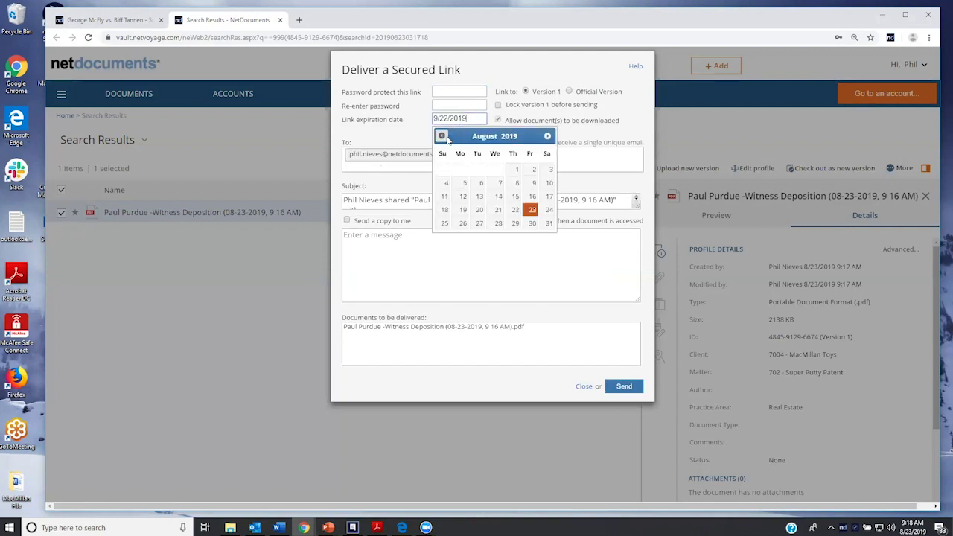
pyautogui.click(531, 225)
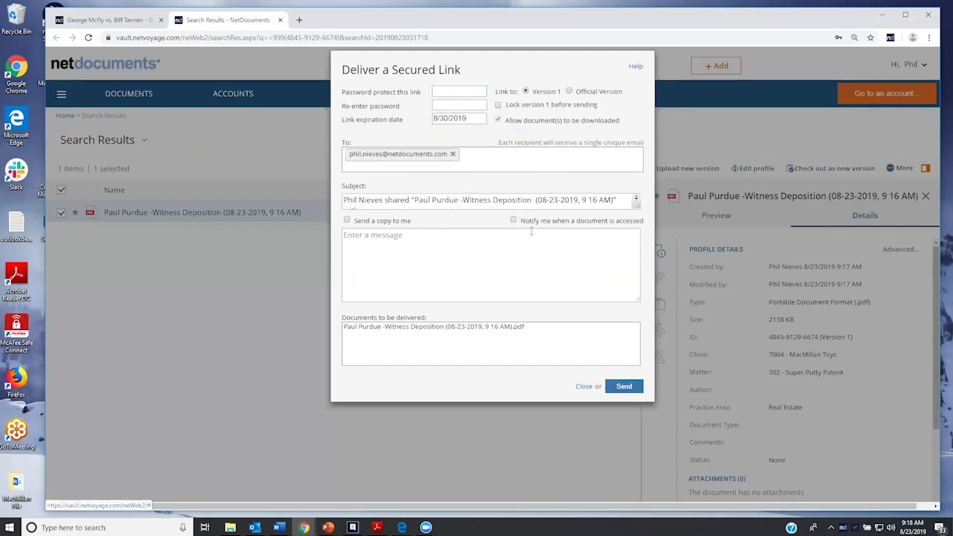
pyautogui.click(613, 387)
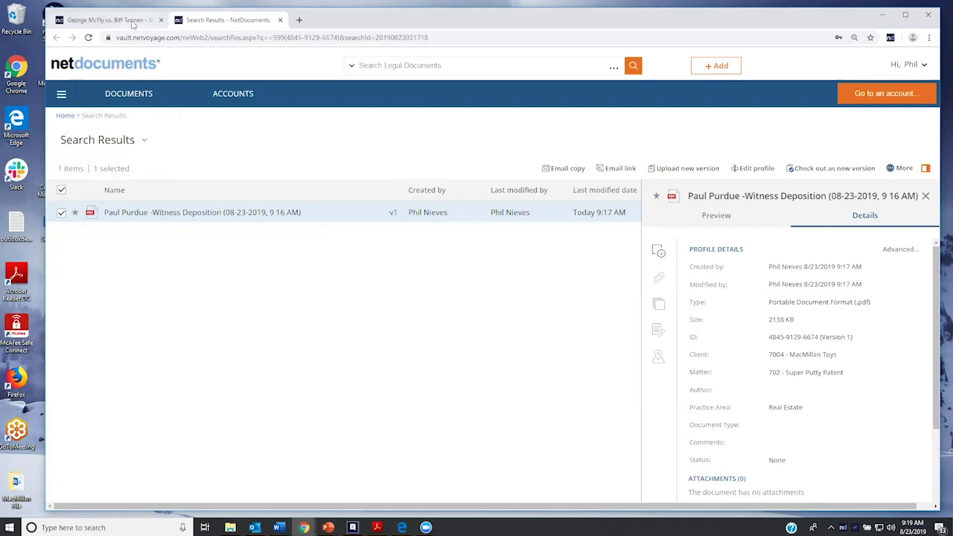
pyautogui.click(112, 20)
# Dismiss the Generate Binder notice and go Back to Sets from the witness deposition set
pyautogui.click(673, 324)
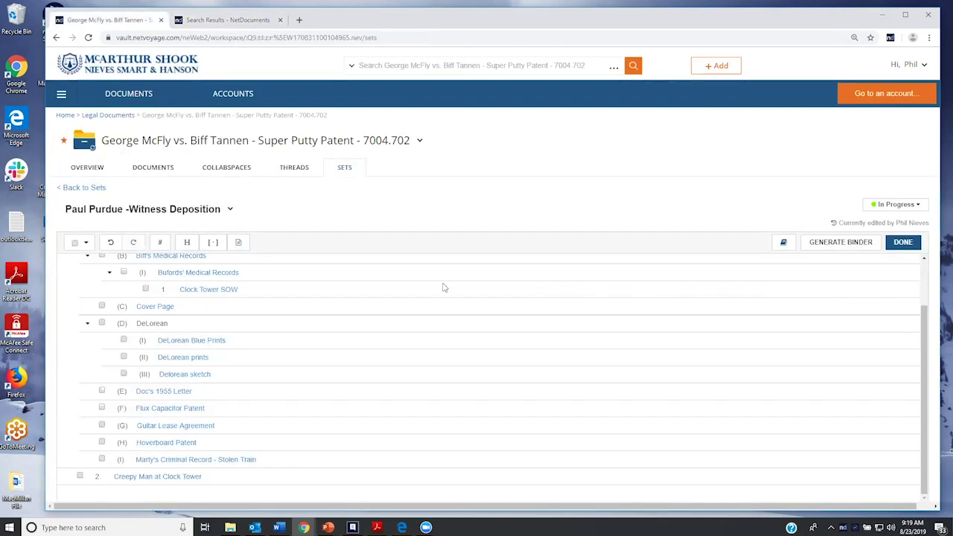
pyautogui.click(233, 216)
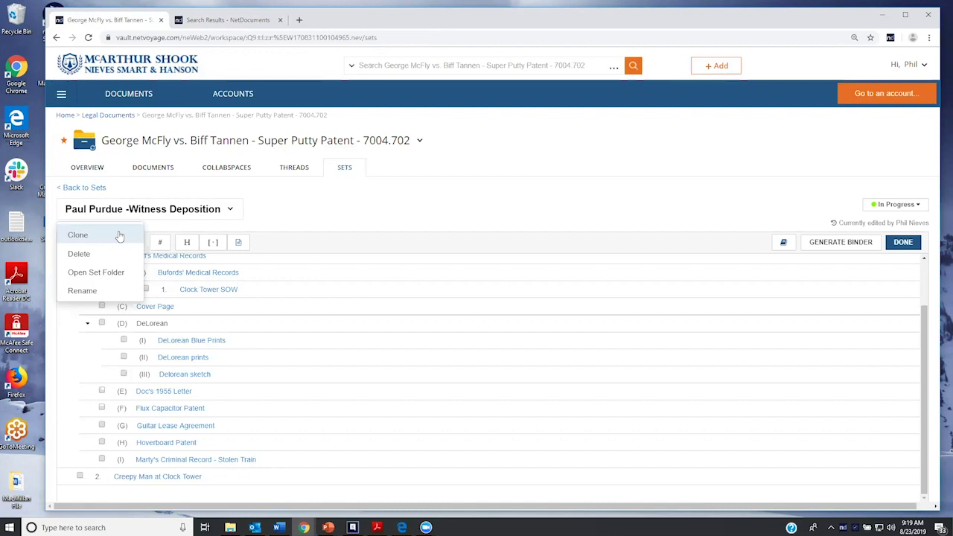
pyautogui.click(82, 189)
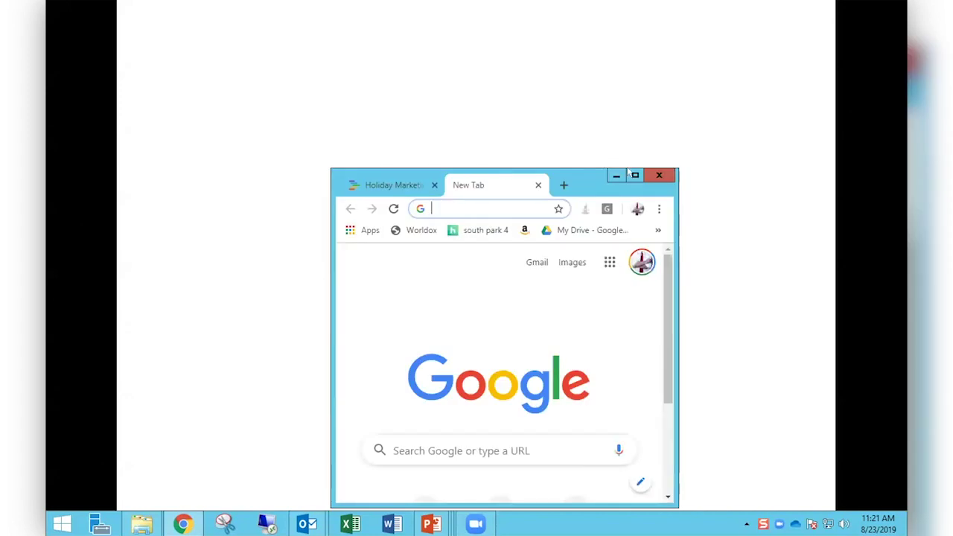
# Maximize Chrome, load the Attorney Computer Systems site via the 'att' suggestion, and open Videos
pyautogui.click(634, 175)
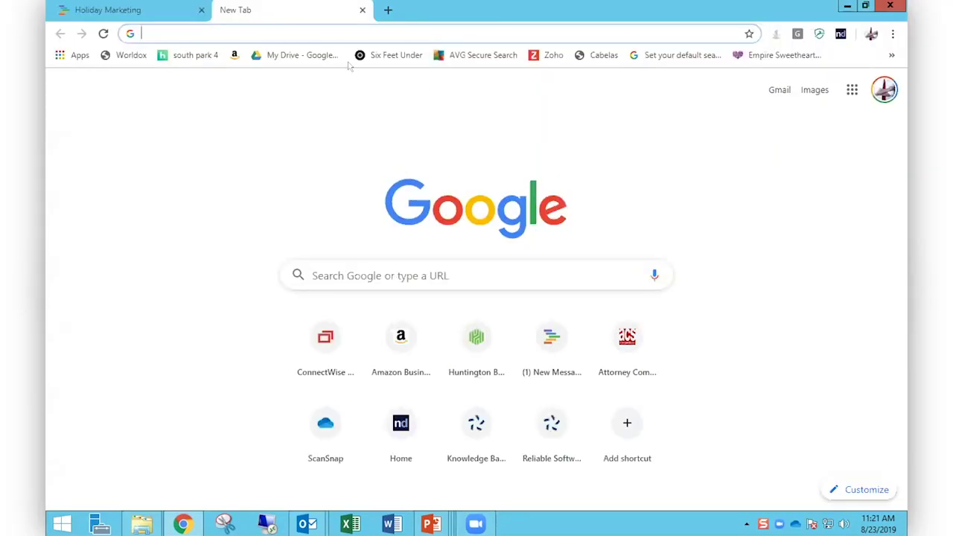
pyautogui.write('att')
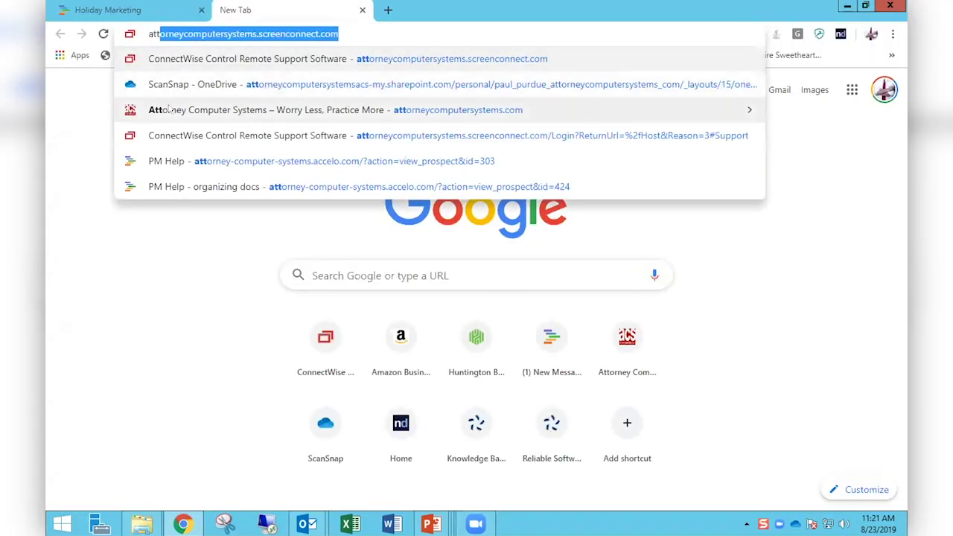
pyautogui.click(170, 110)
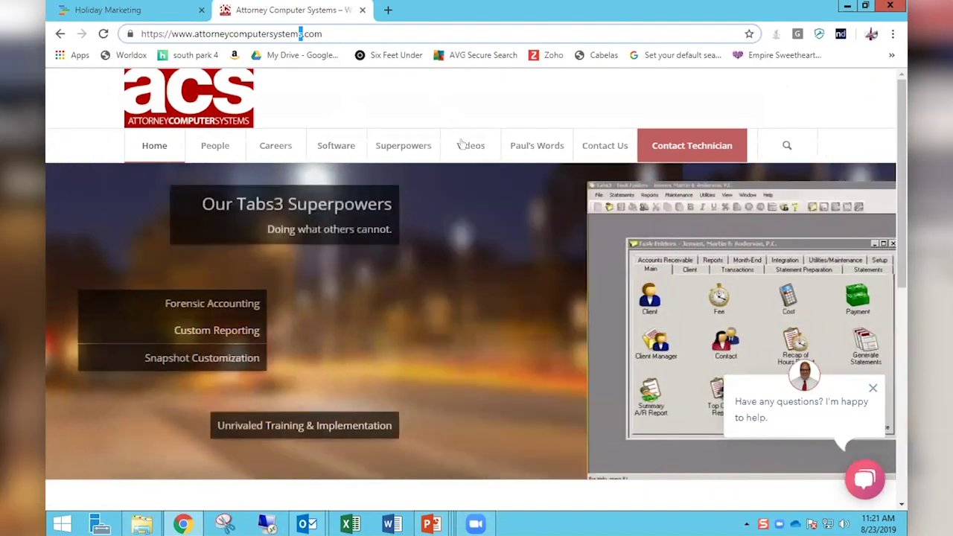
pyautogui.moveTo(465, 145)
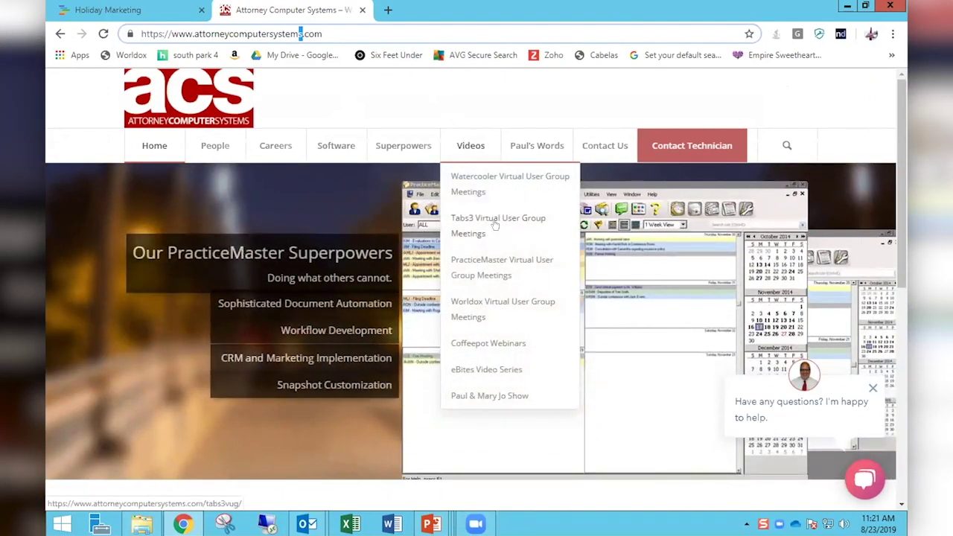
pyautogui.click(471, 148)
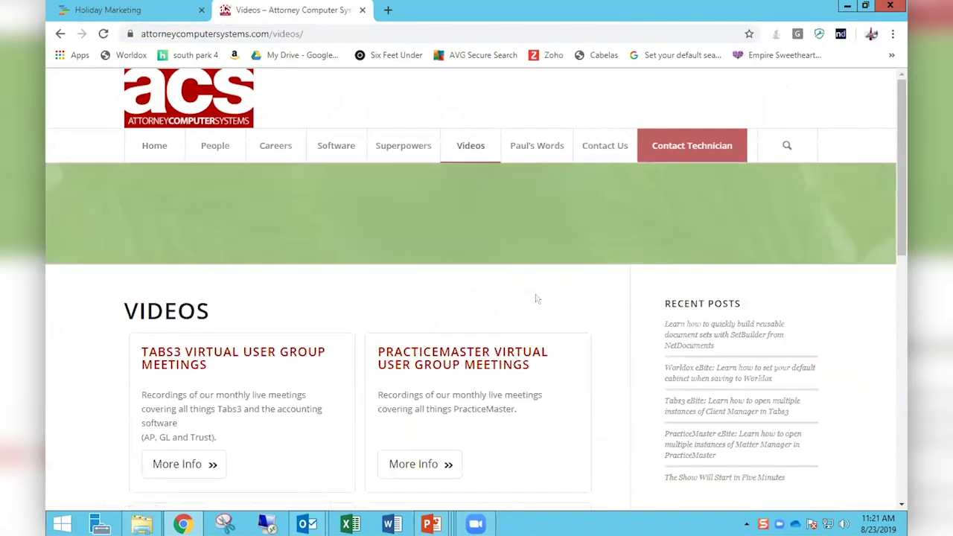
# Scroll the Videos page's category cards down to Coffeepot Webinars
pyautogui.scroll(-3, 536, 298)
pyautogui.scroll(-1, 538, 295)
pyautogui.scroll(1, 537, 295)
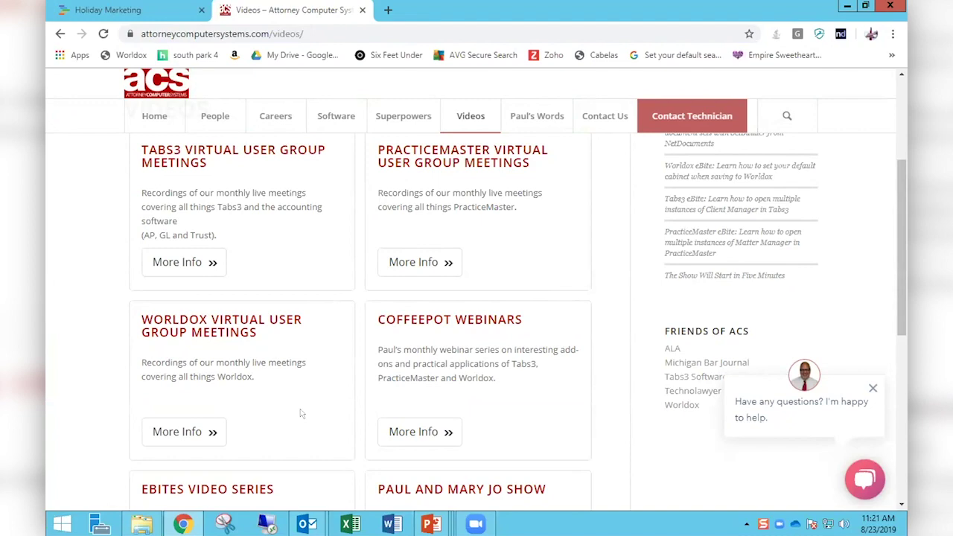
pyautogui.scroll(-1, 300, 405)
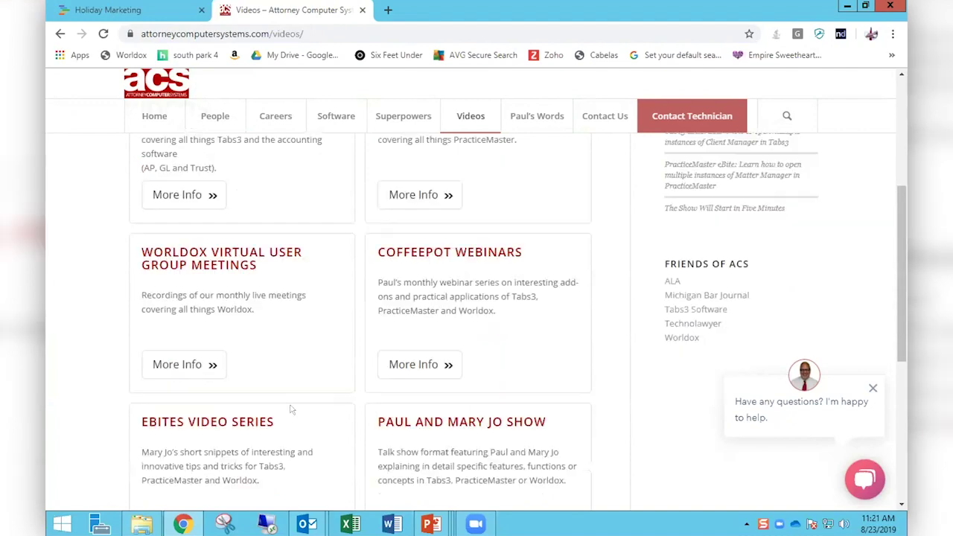
pyautogui.scroll(-1, 292, 409)
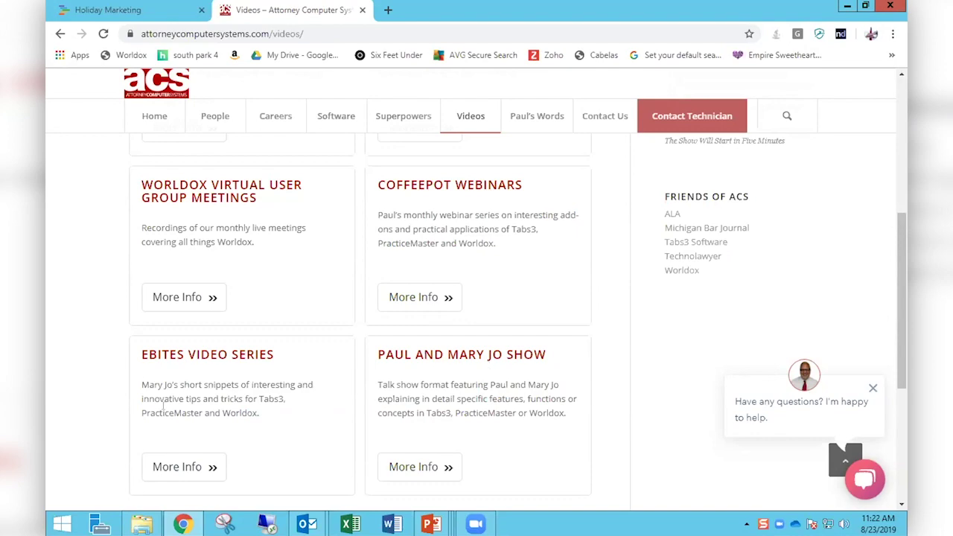
pyautogui.scroll(3, 527, 284)
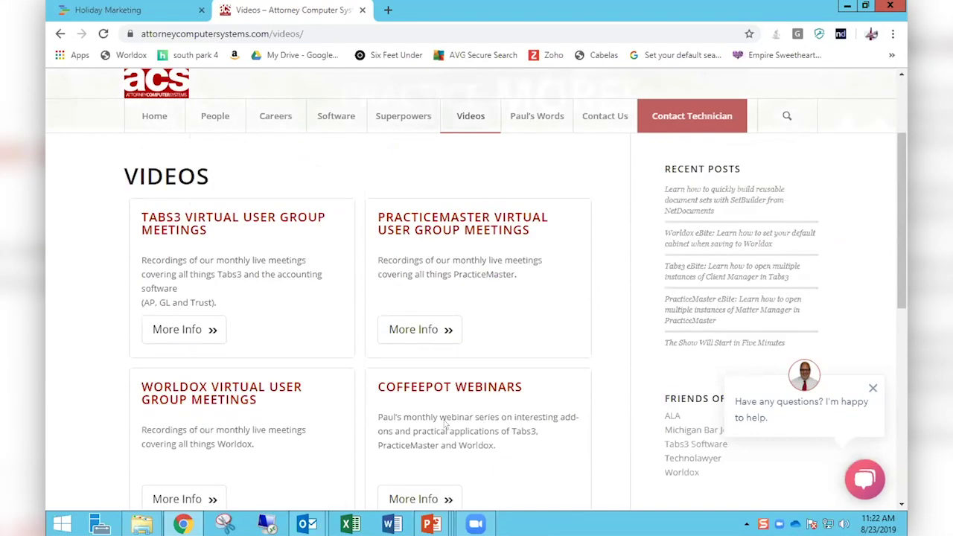
pyautogui.scroll(-1, 446, 426)
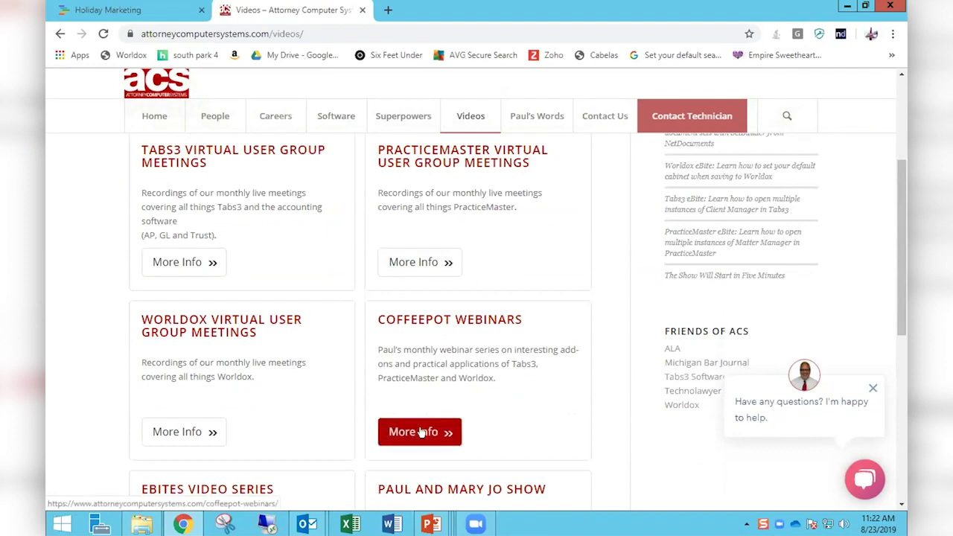
# Open Coffeepot Webinars, scroll down to the Page Vault video, then back to the NetDocuments post
pyautogui.click(420, 432)
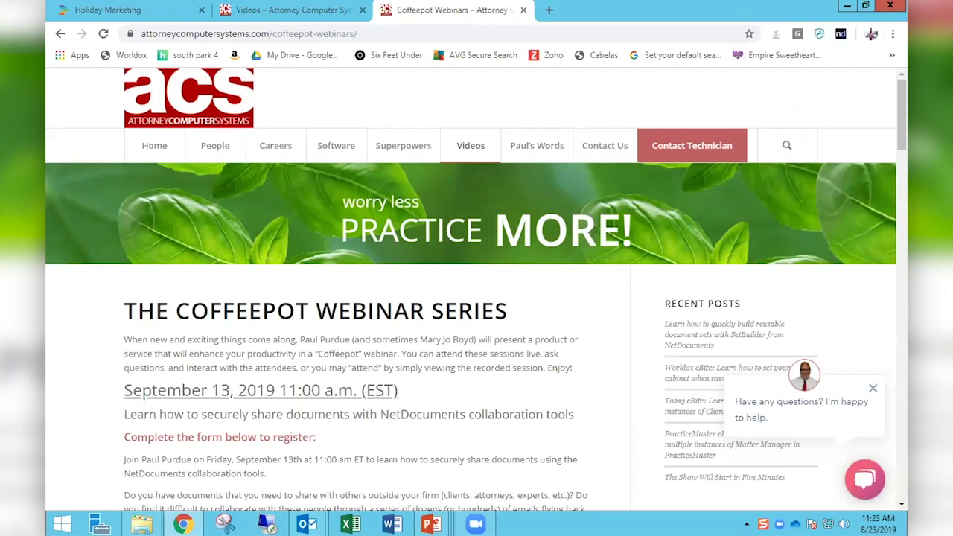
pyautogui.scroll(-2, 514, 354)
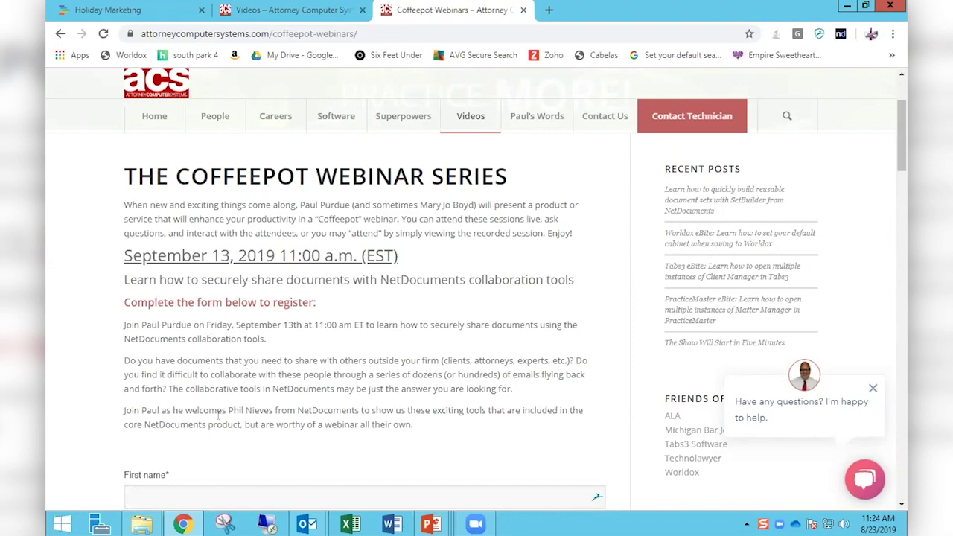
pyautogui.scroll(-5, 219, 421)
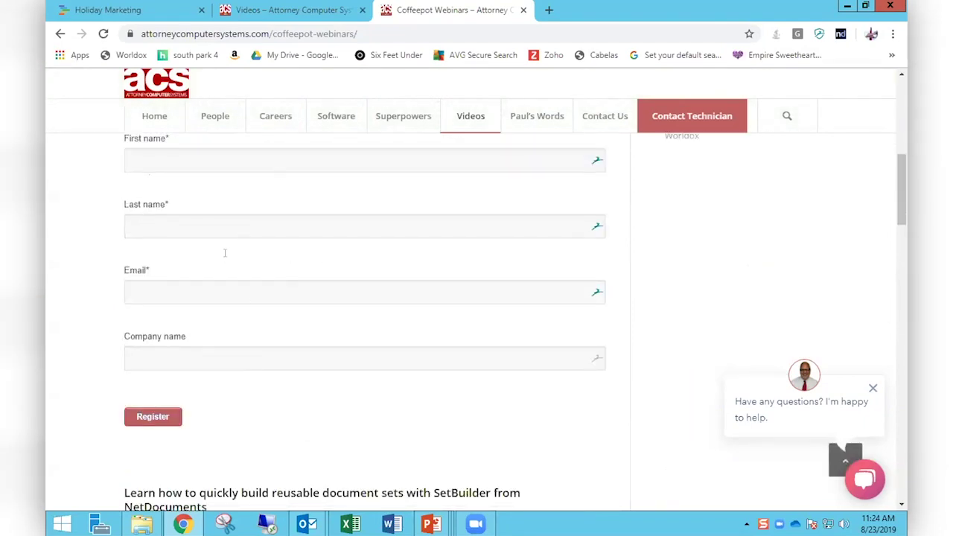
pyautogui.scroll(-3, 293, 416)
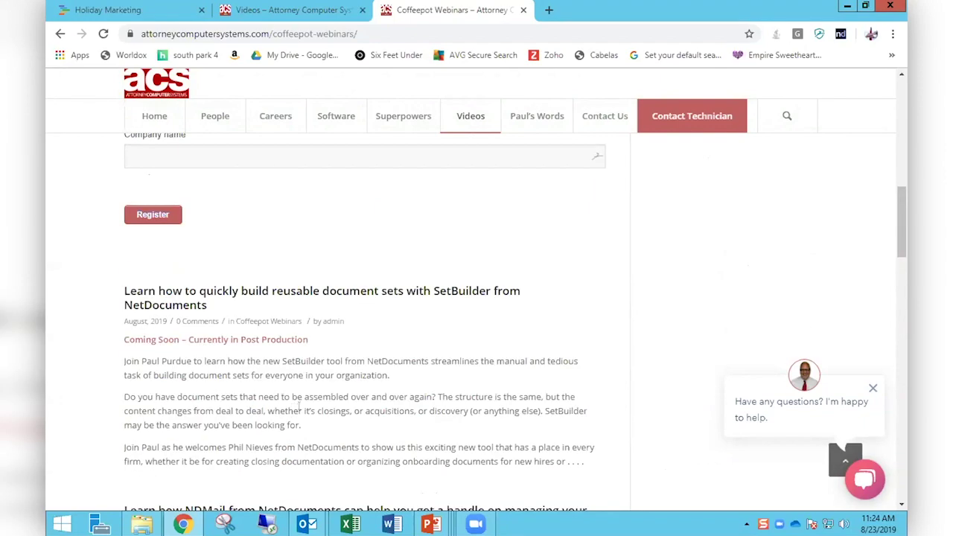
pyautogui.scroll(-5, 296, 409)
pyautogui.scroll(-4, 298, 407)
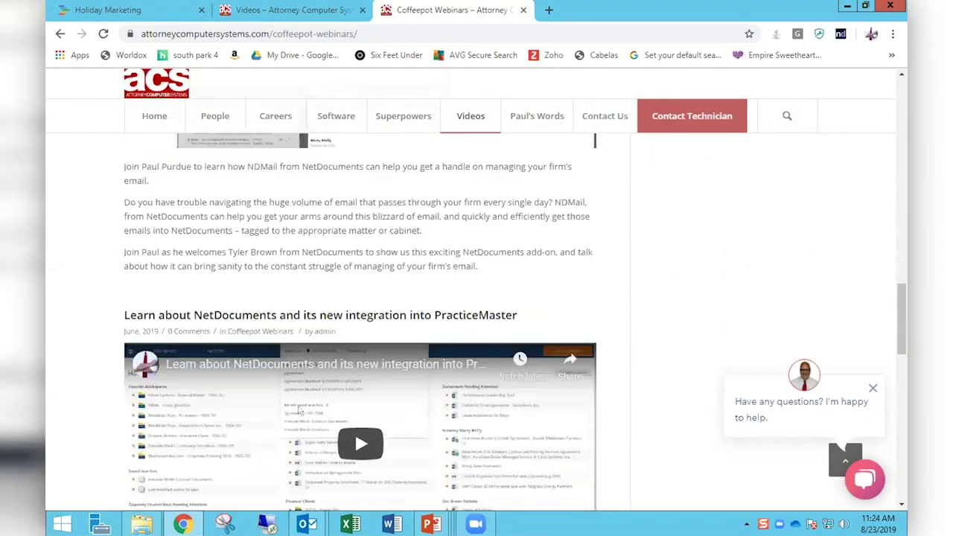
pyautogui.scroll(-3, 298, 407)
pyautogui.scroll(-4, 298, 408)
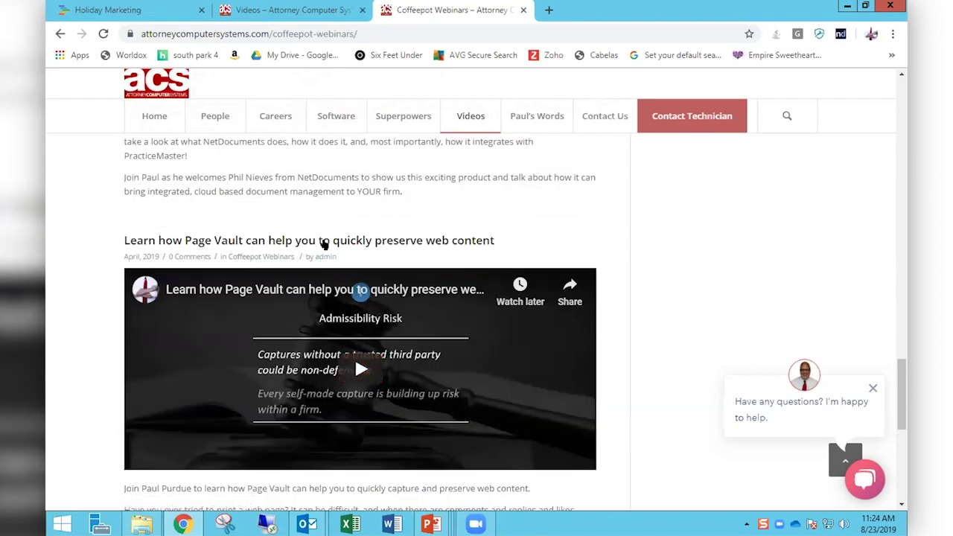
pyautogui.scroll(-4, 327, 218)
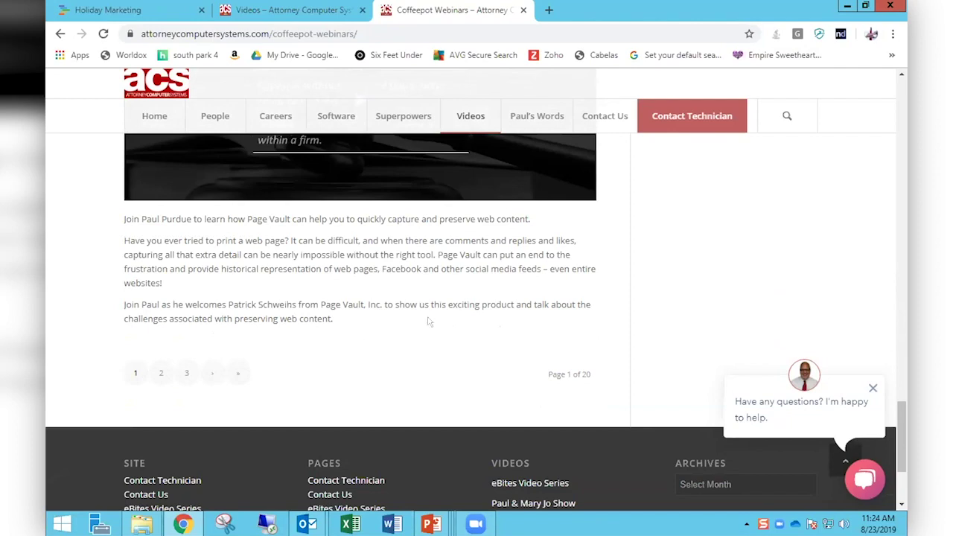
pyautogui.scroll(6, 423, 321)
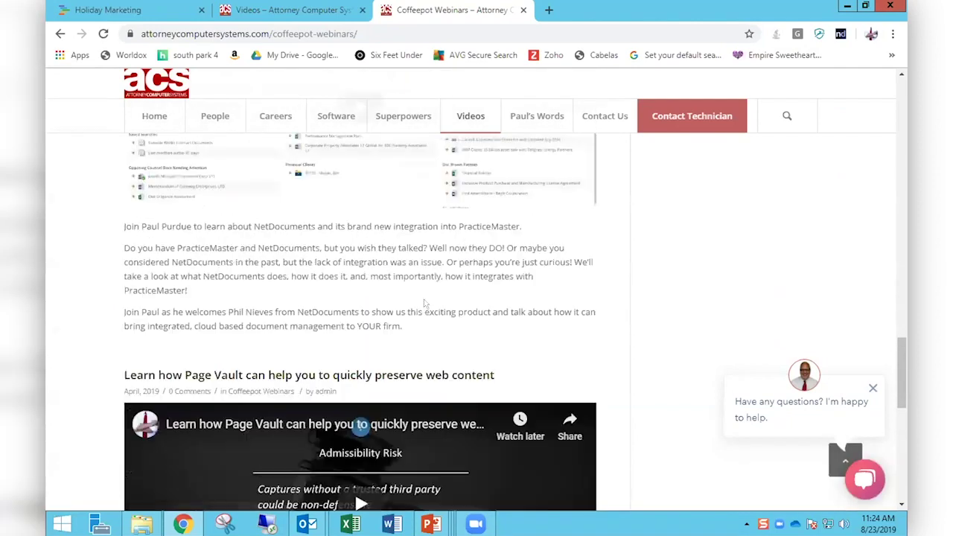